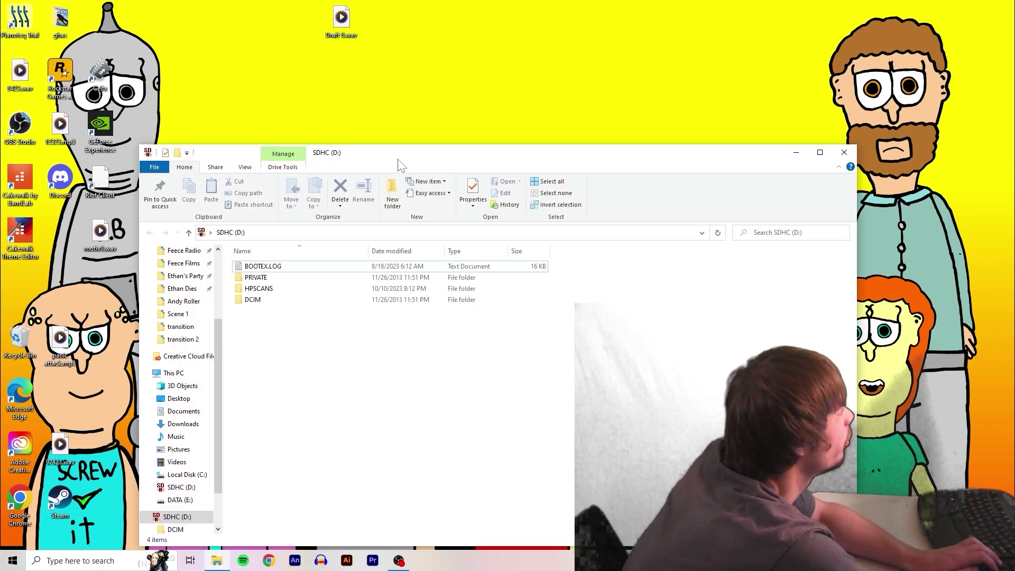
Open HPSCANS on the SD card and copy the three newest scan JPGs into raw drawings
drag(398, 158, 414, 75)
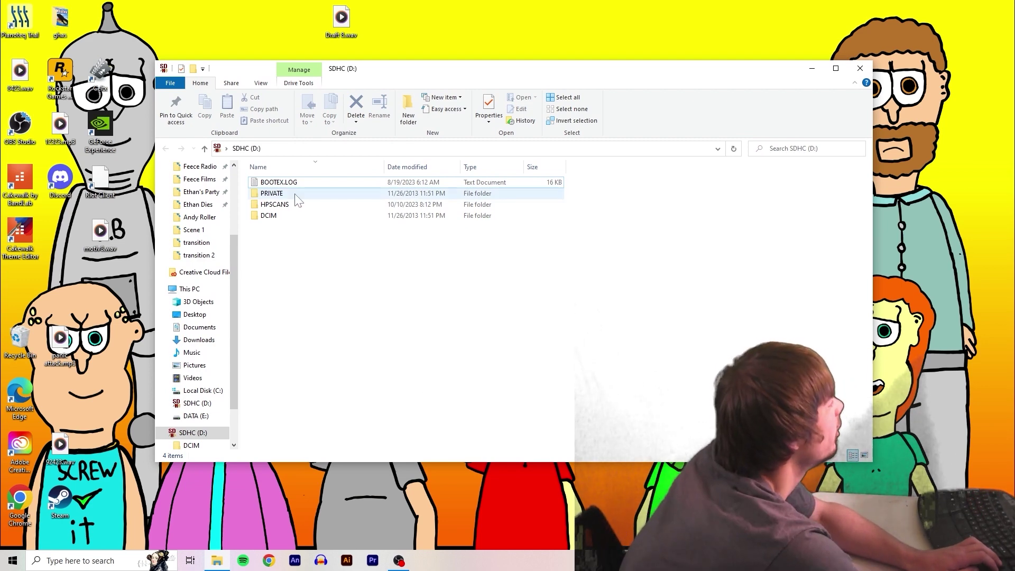
double_click(275, 204)
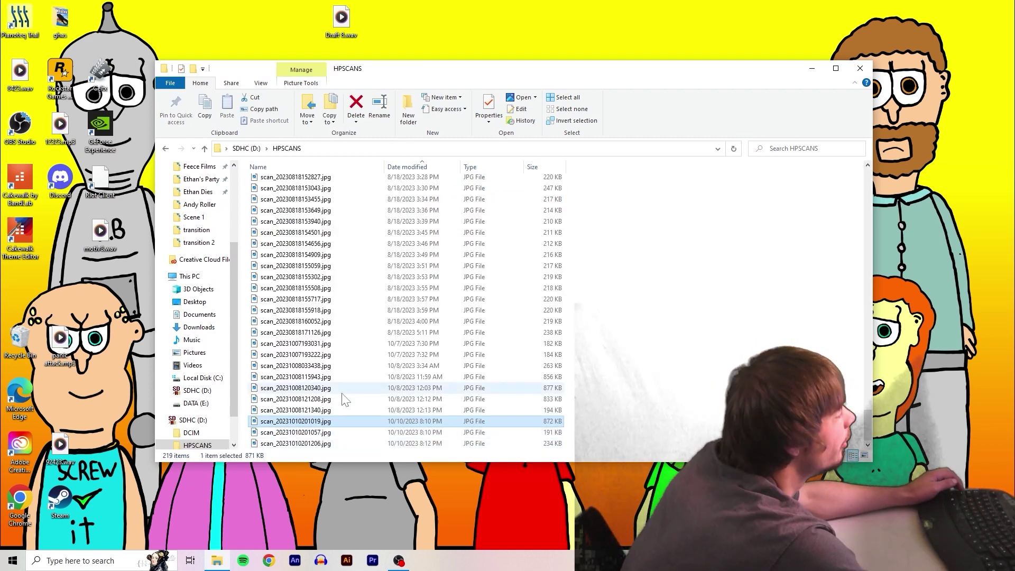
scroll(183, 291, down, 10)
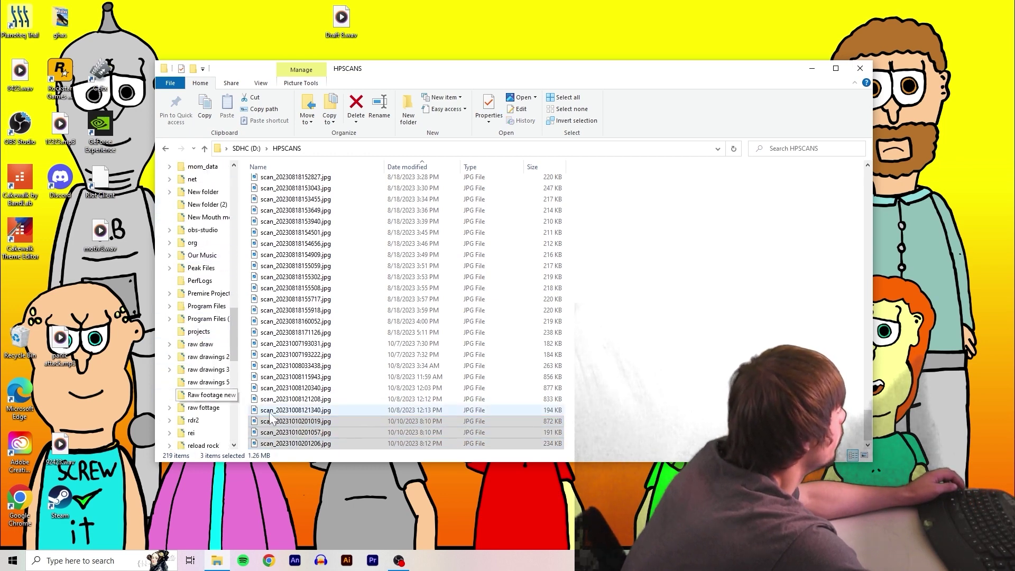
drag(212, 349, 212, 350)
click(346, 561)
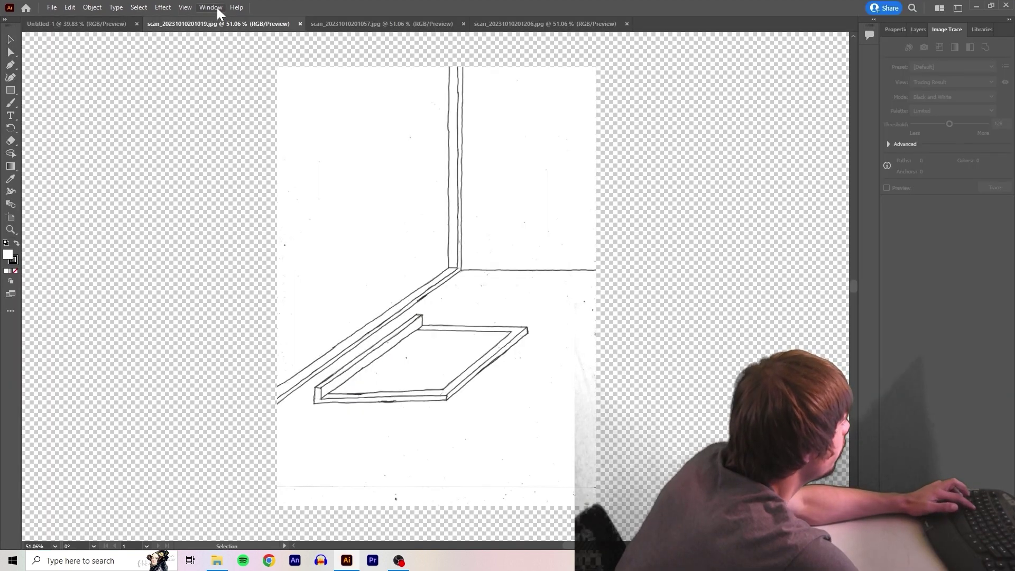
Rotate the scanned classroom corner image by 90° to landscape
right_click(485, 279)
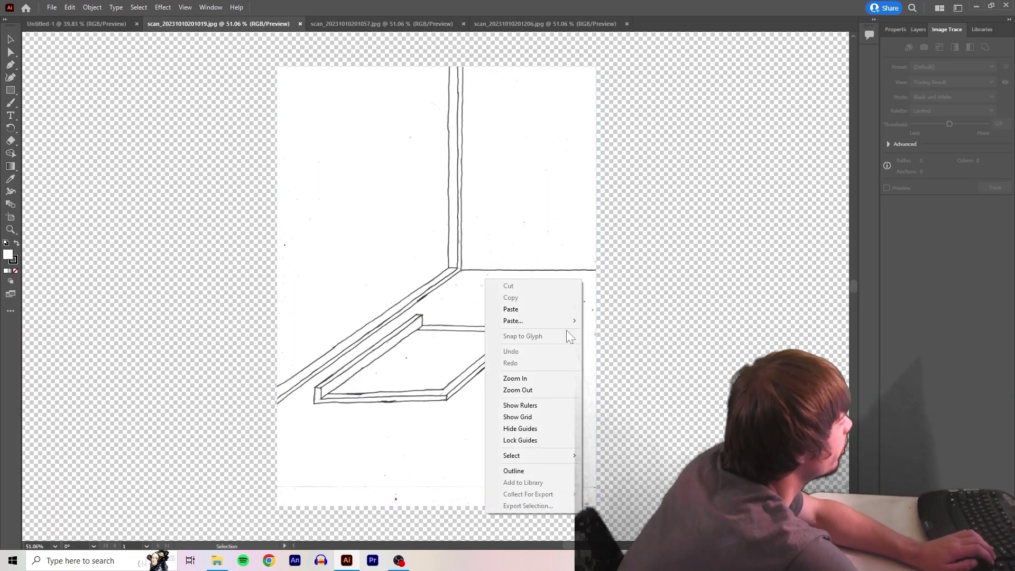
click(429, 375)
right_click(428, 370)
mouse_move(476, 303)
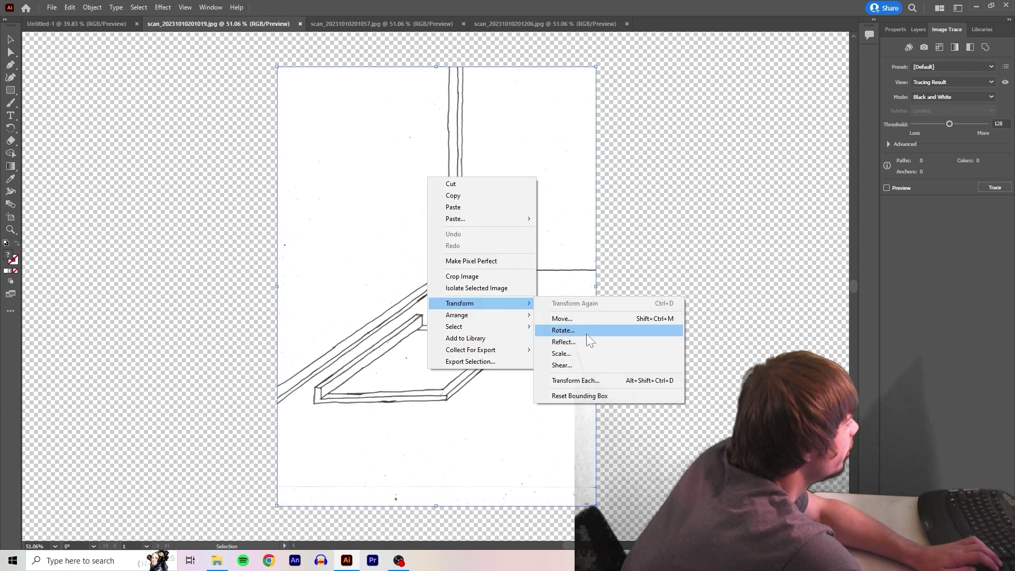
click(586, 332)
text(90)
key(Return)
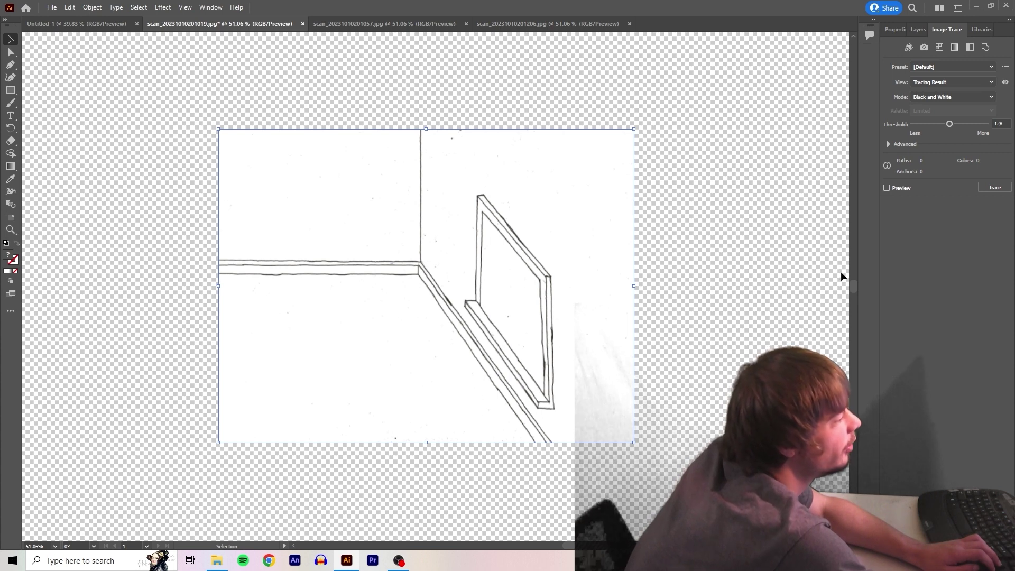
Close and reopen the Image Trace panel and dock it in the workspace
right_click(941, 33)
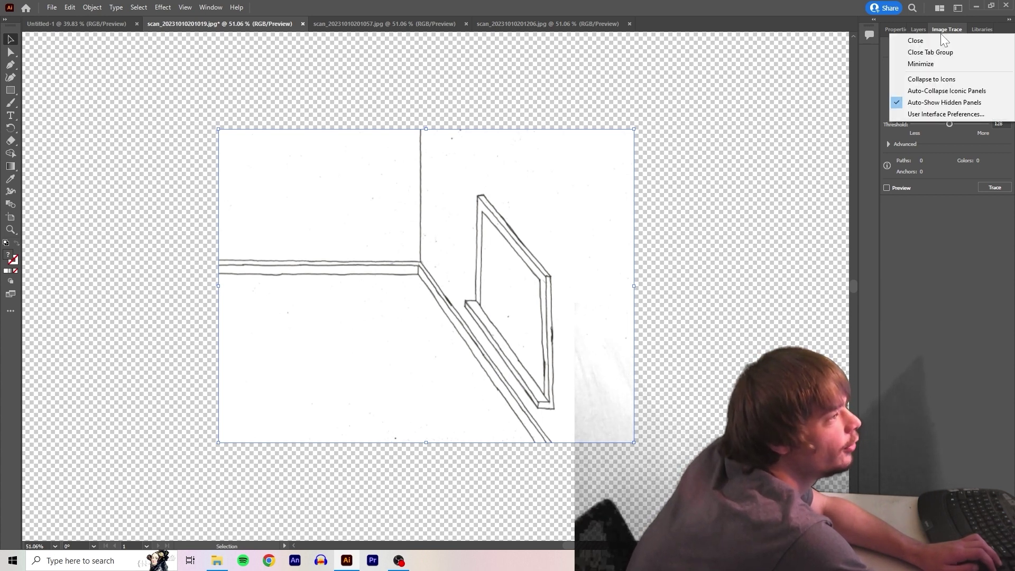
click(943, 41)
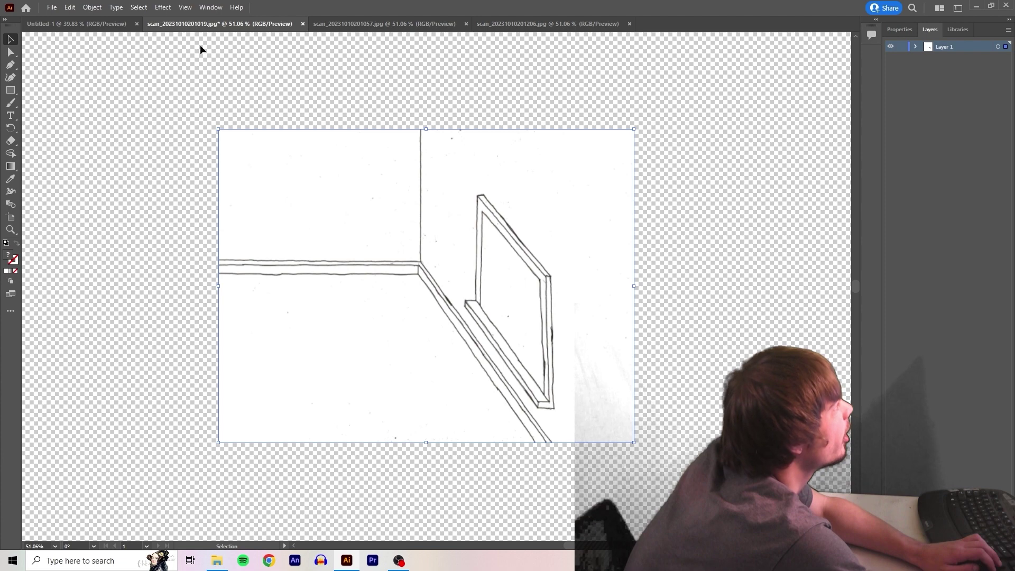
click(214, 7)
click(316, 310)
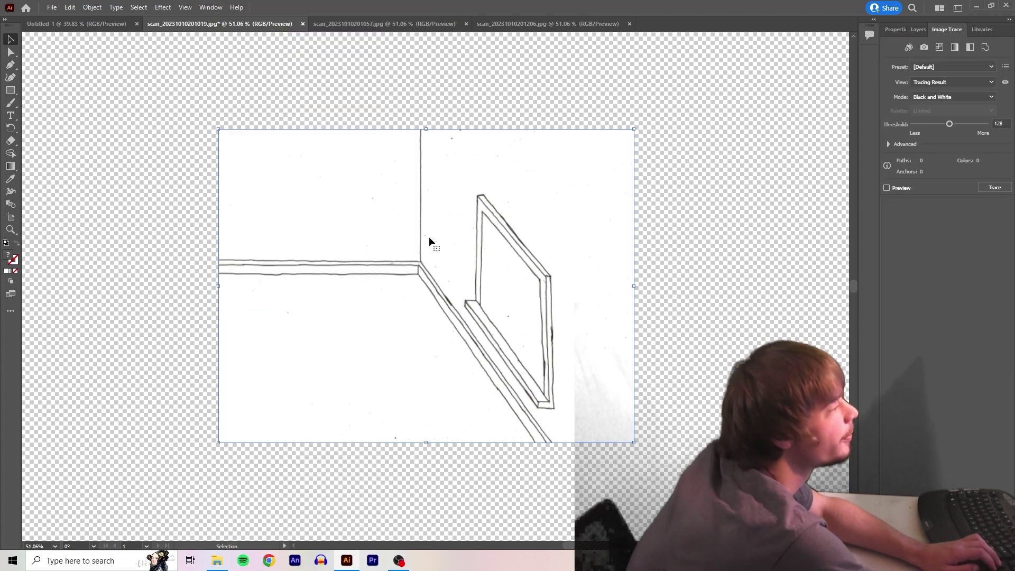
mouse_move(950, 26)
mouse_down()
mouse_move(690, 97)
mouse_move(861, 78)
mouse_move(934, 34)
mouse_up()
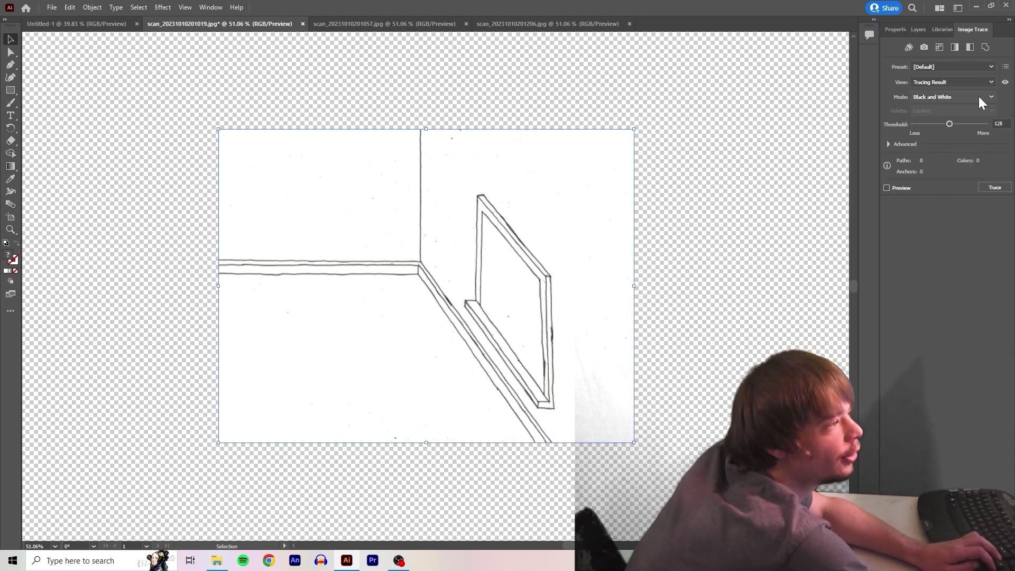
Trace the scan with the Black and White Logo preset and expand it into paths
click(945, 67)
click(977, 174)
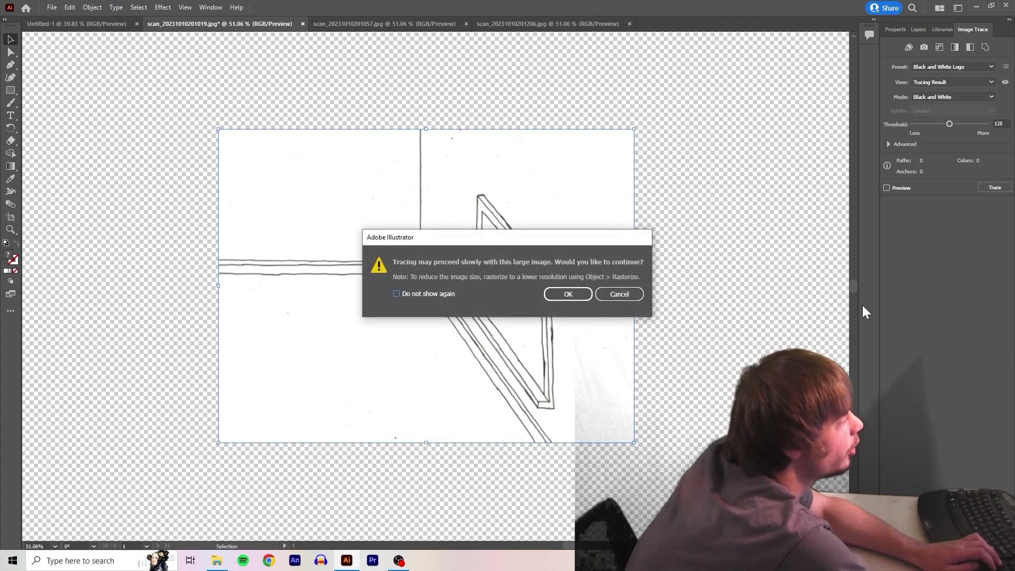
click(568, 294)
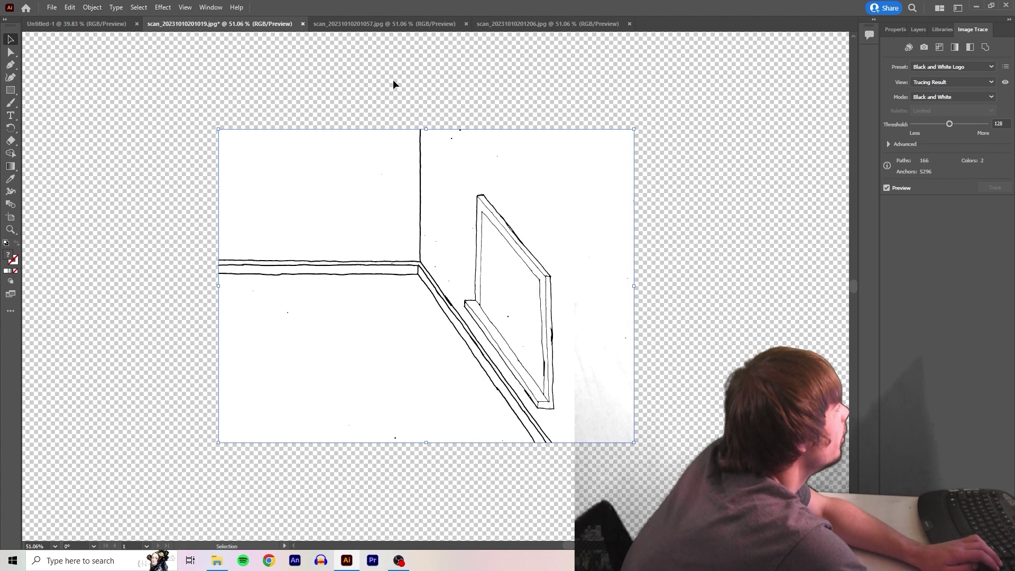
click(410, 277)
click(92, 8)
click(106, 130)
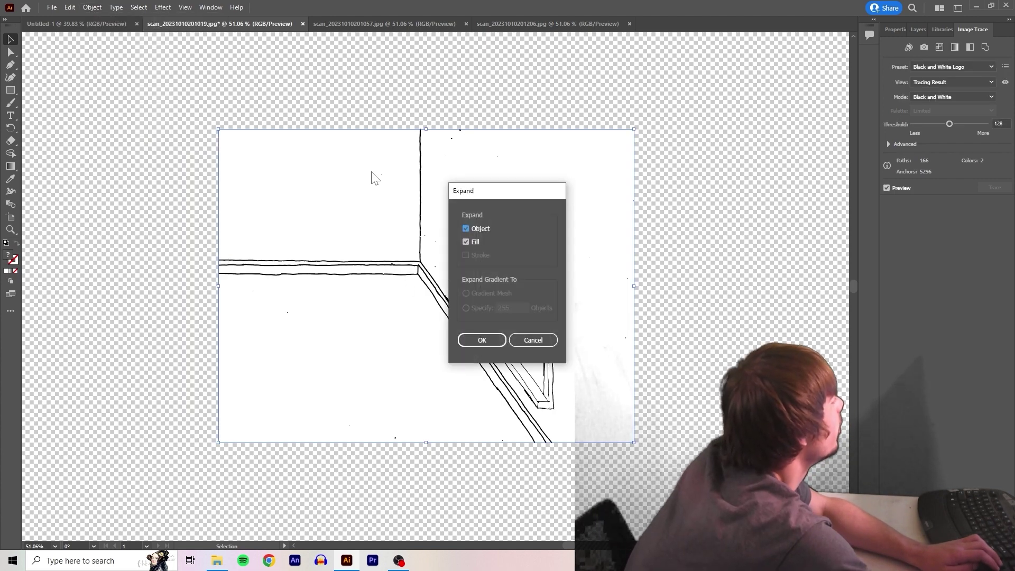
click(498, 344)
click(705, 214)
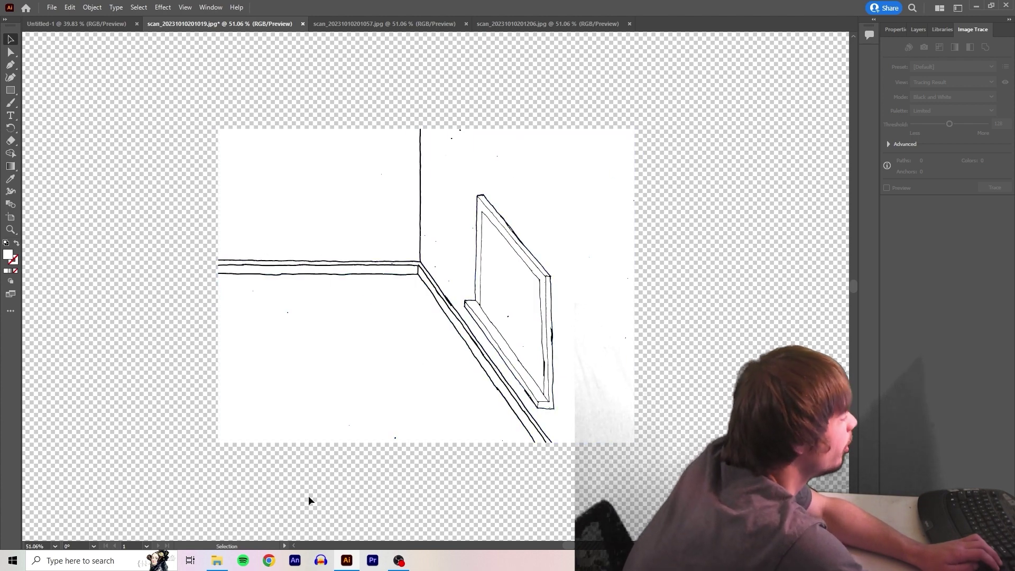
Switch back to File Explorer showing the HPSCANS scans
key(alt+Tab)
key(alt+Tab)
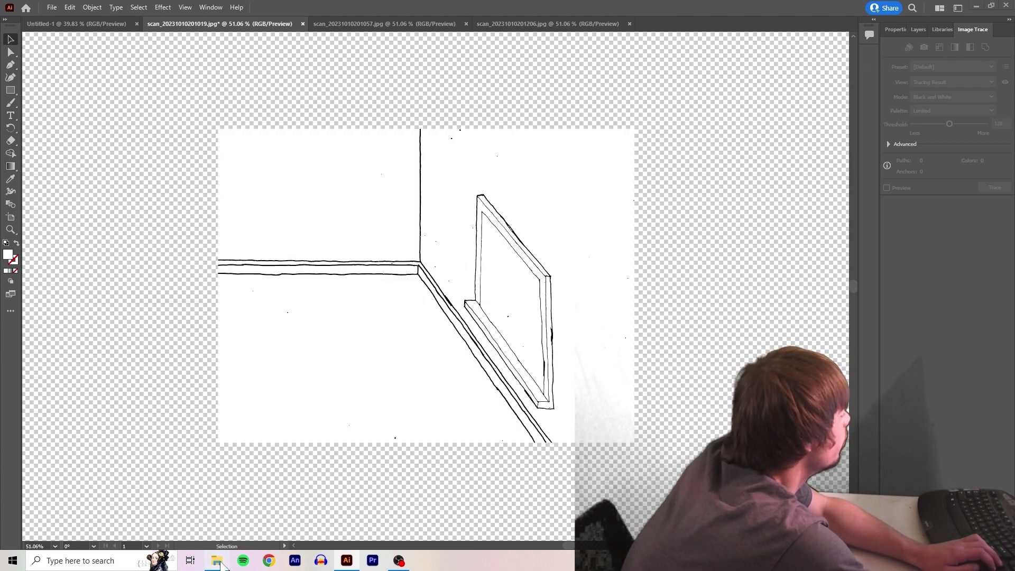
click(222, 565)
scroll(214, 201, up, 6)
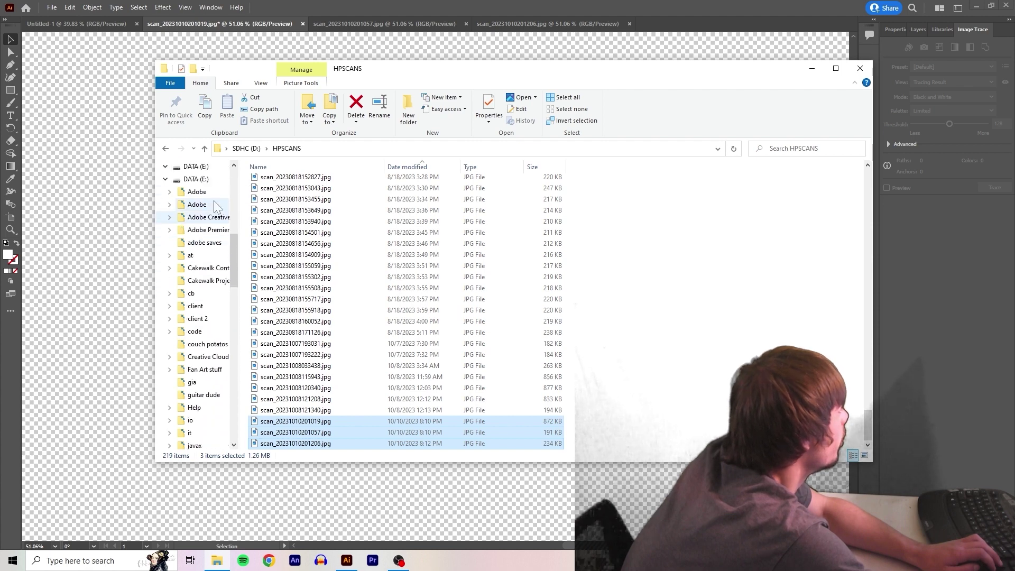
Bring Bird's Classroom.png into the artwork as a colour reference beside the scan
scroll(214, 203, up, 10)
key(alt+Left)
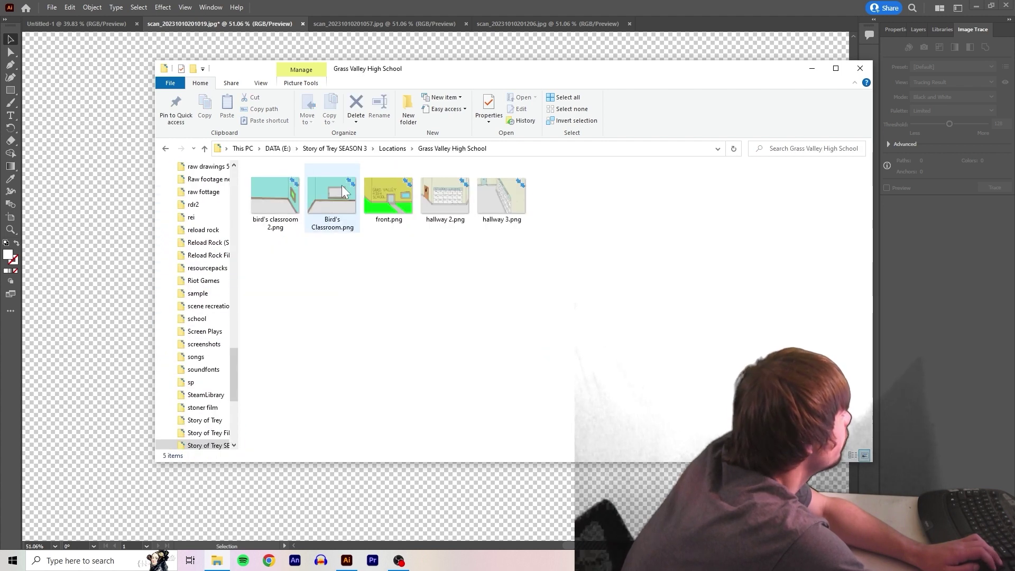
drag(343, 185, 101, 253)
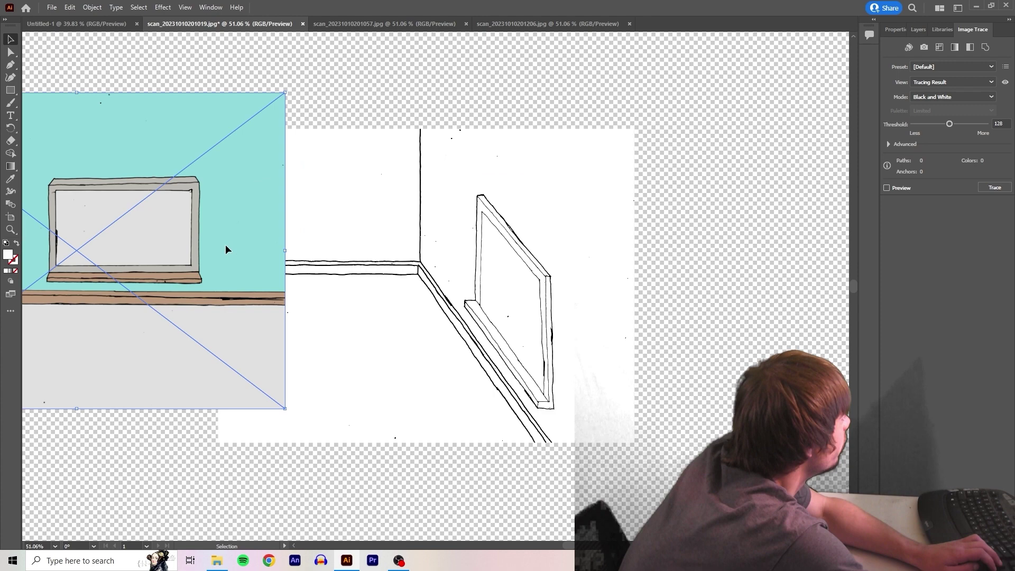
mouse_move(225, 244)
mouse_down()
mouse_move(150, 275)
mouse_move(638, 266)
mouse_move(291, 306)
mouse_move(135, 298)
mouse_up()
Fill the traced floor area with the reference classroom's grey
key(a)
click(302, 369)
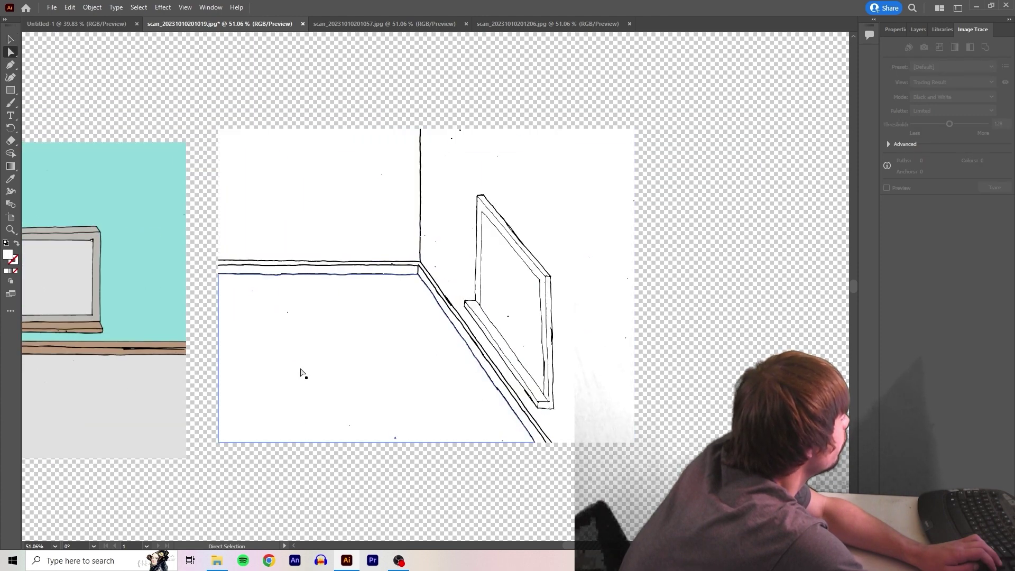
click(10, 182)
click(130, 389)
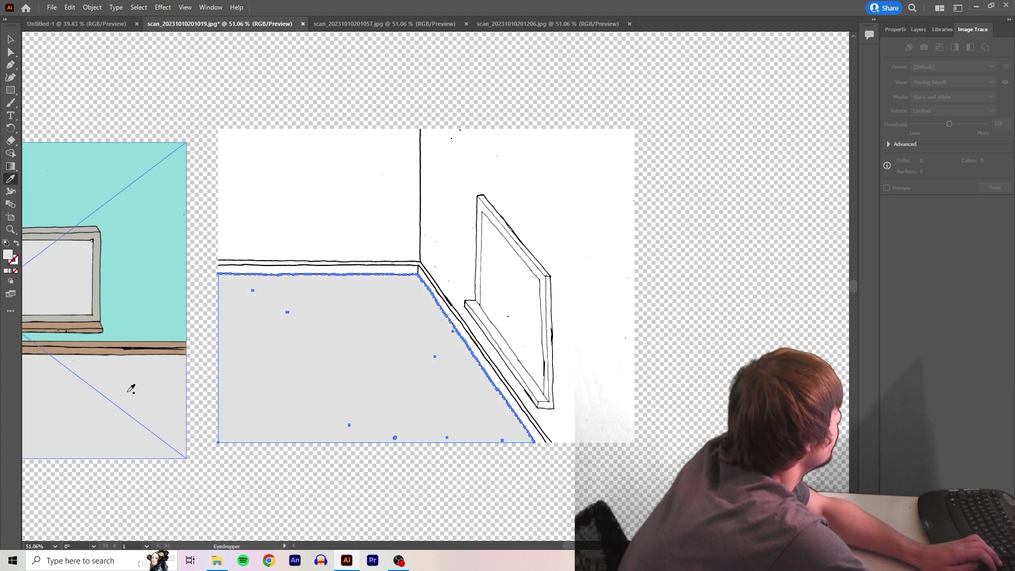
Select the baseboard line path near the wall corner
click(11, 52)
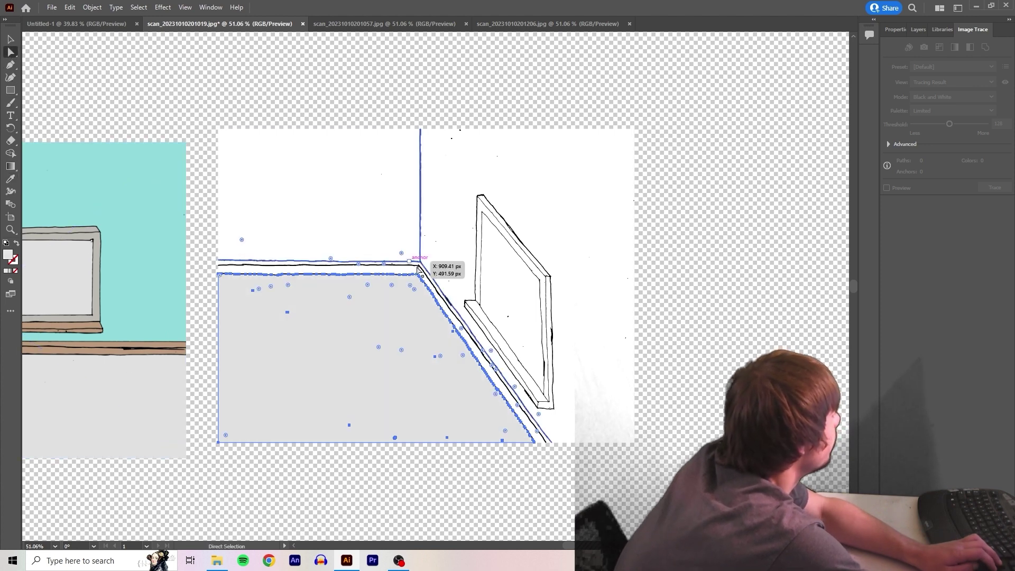
key(ctrl+plus)
key(ctrl+plus)
key(ctrl+plus)
click(456, 214)
key(ctrl+minus)
key(ctrl+minus)
key(ctrl+minus)
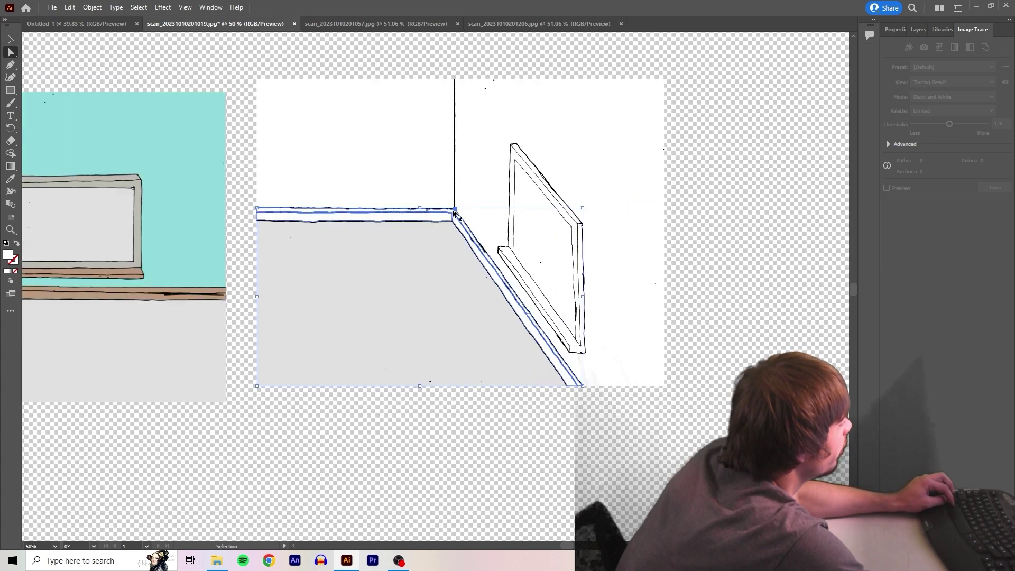
scroll(41, 132, left, 1)
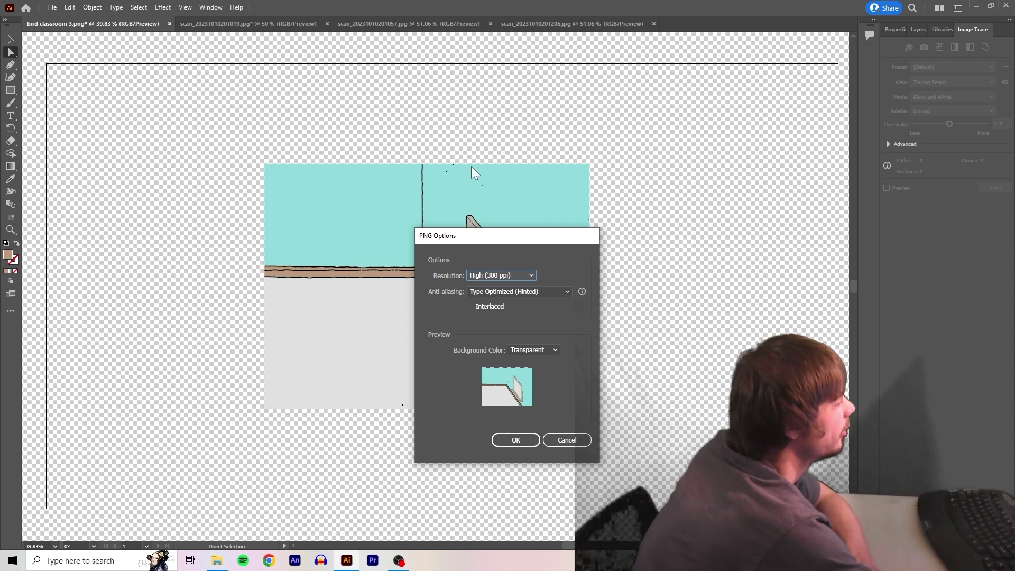
Set the PNG export resolution to a custom 600 ppi and confirm the options
click(510, 275)
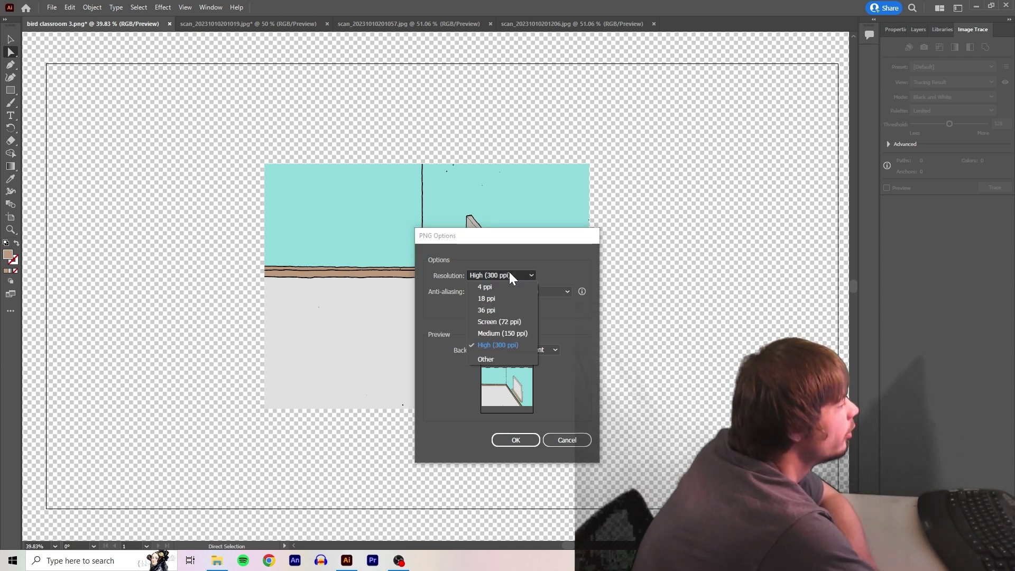
click(519, 357)
key(Tab)
text(600)
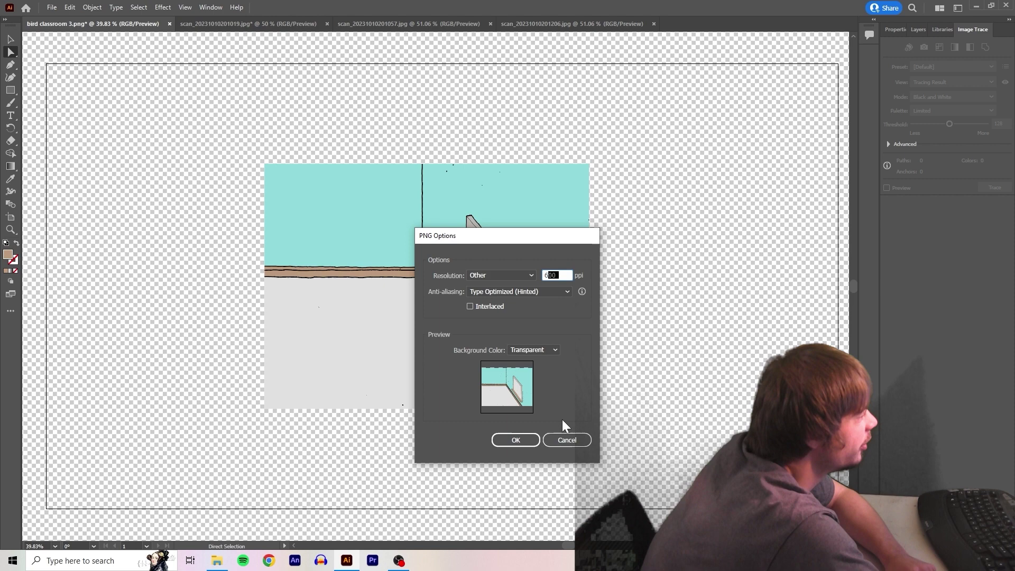
click(516, 441)
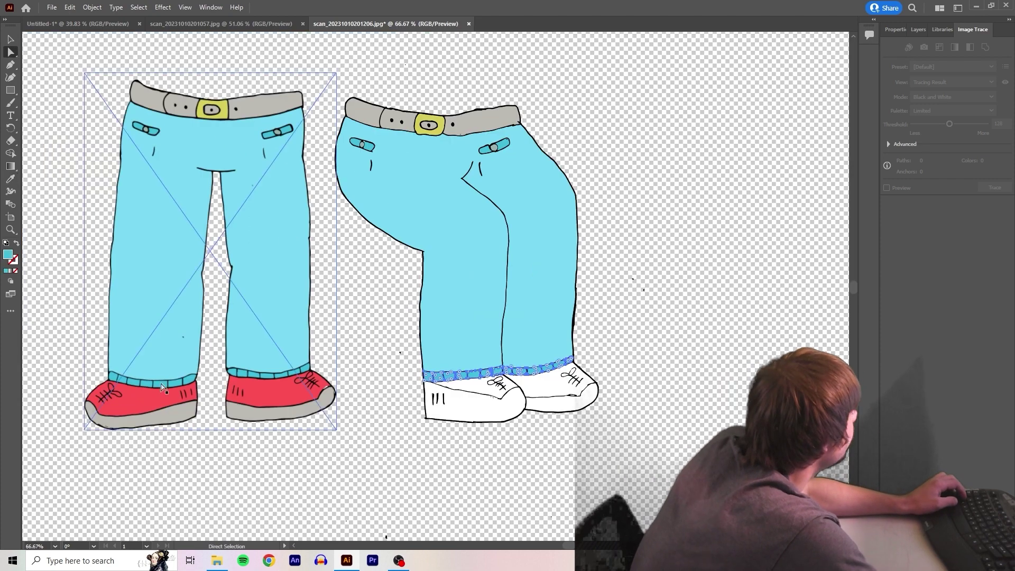
Fill the jeans drawing's shoe soles with grey
click(169, 416)
scroll(387, 353, up, 4)
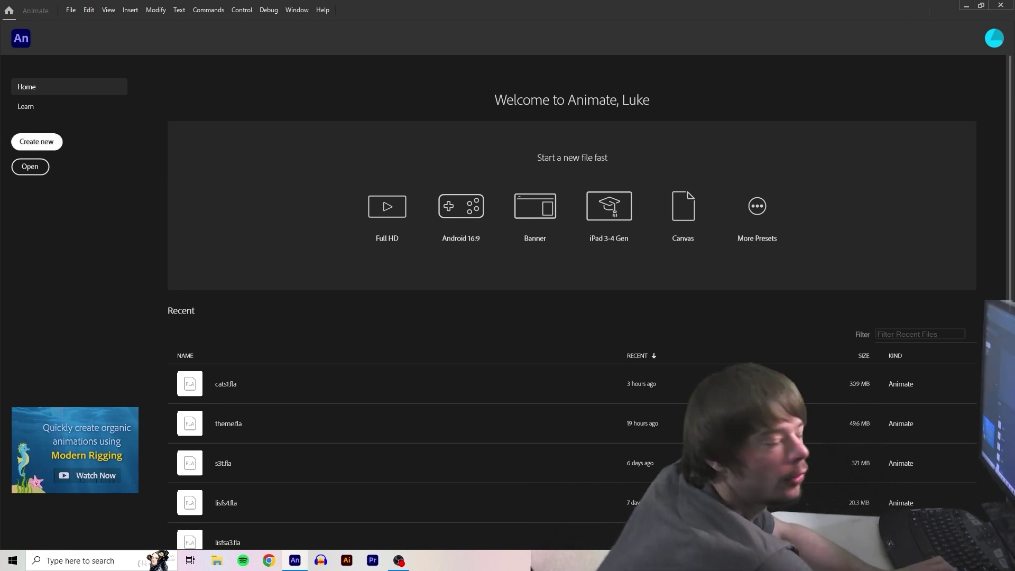
Create a new 4K Animate document and name a Library folder 'trey'
key(ctrl+n)
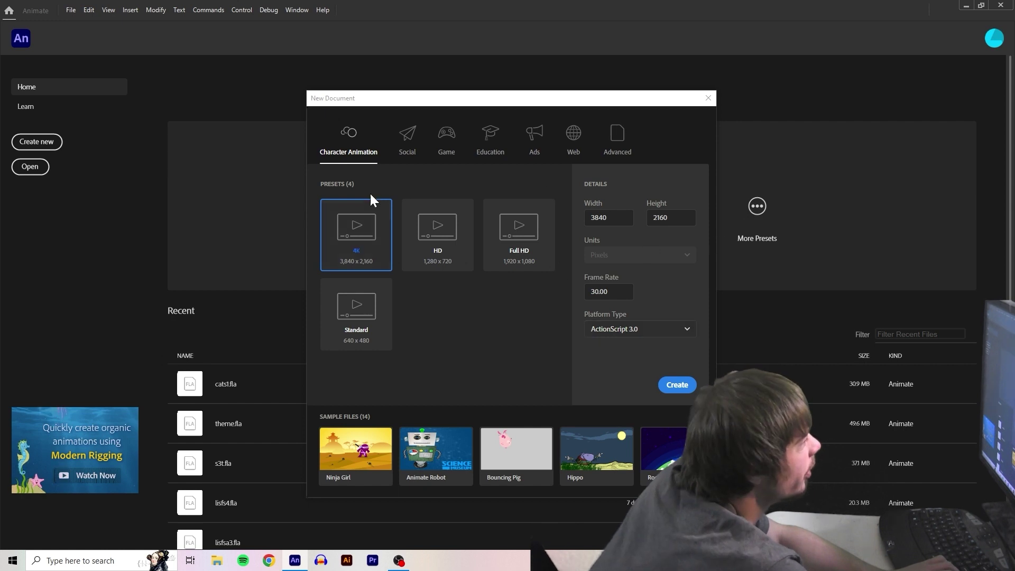
click(672, 392)
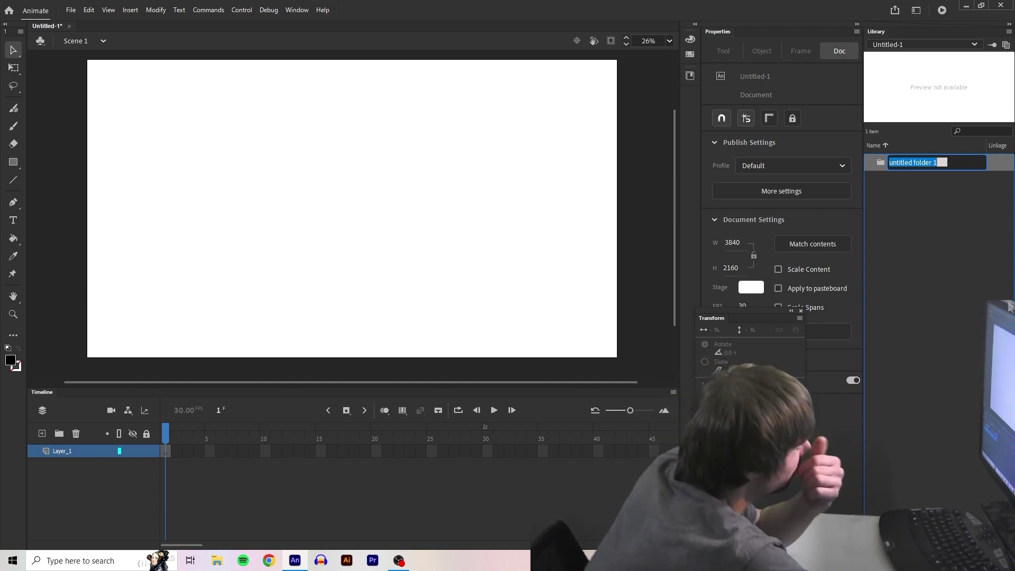
text(trey)
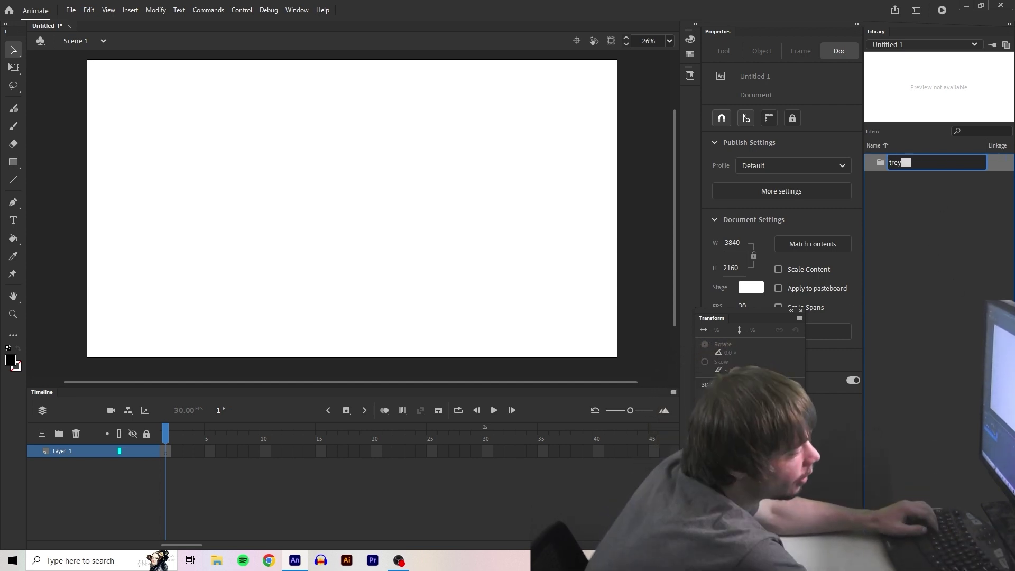
key(Return)
Name the new Library folder 'objects' and bring up File Explorer
text(objects)
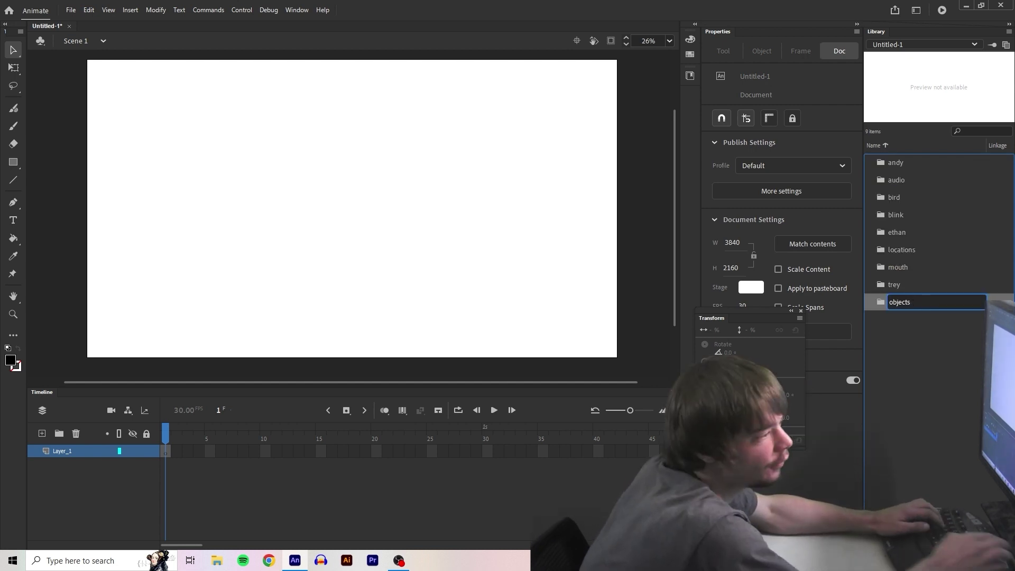
click(958, 379)
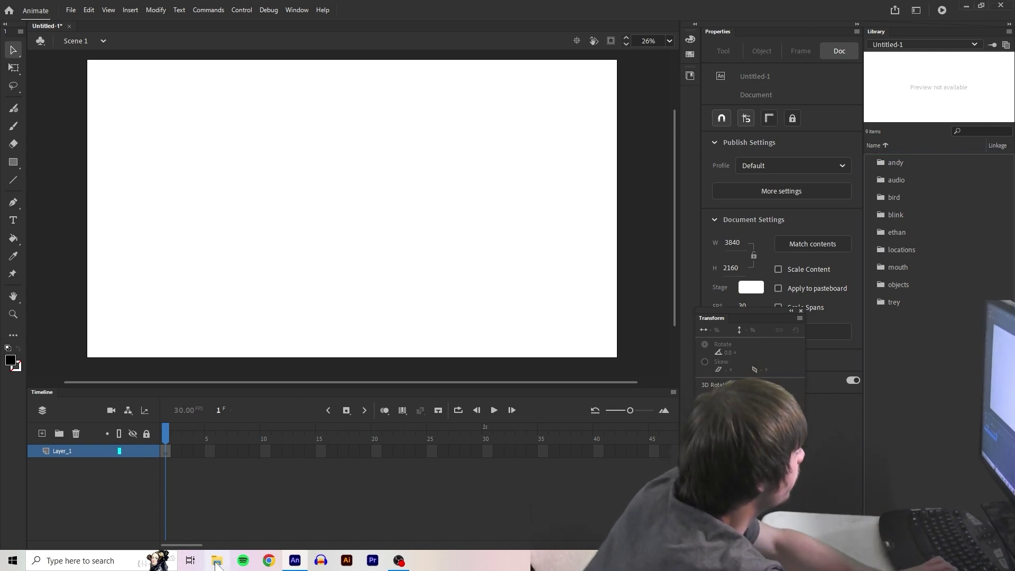
click(217, 562)
Import all Andy Roller images into the Library's andy folder
drag(371, 89, 255, 73)
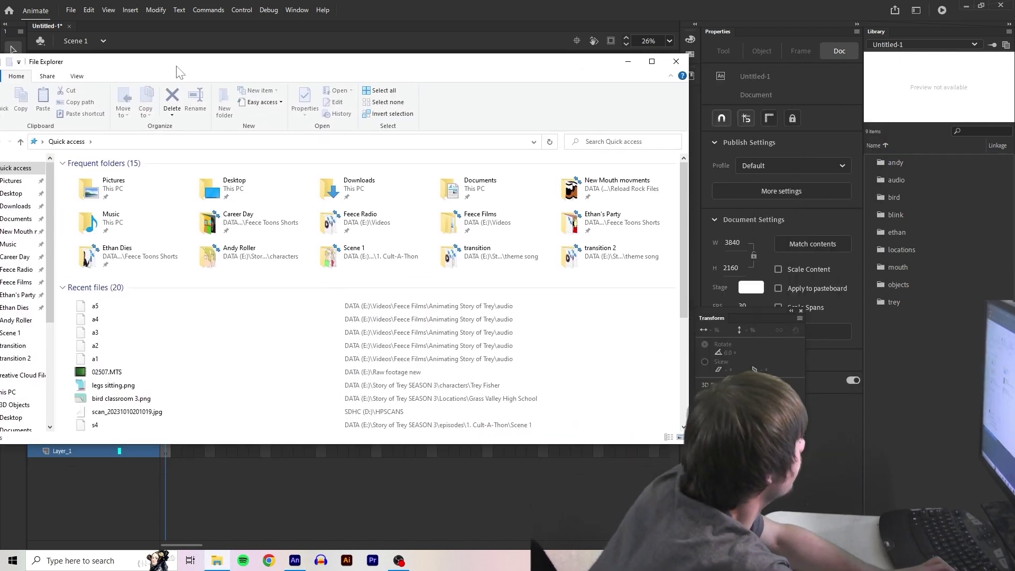
double_click(296, 256)
drag(742, 315, 177, 166)
drag(279, 199, 909, 166)
click(285, 144)
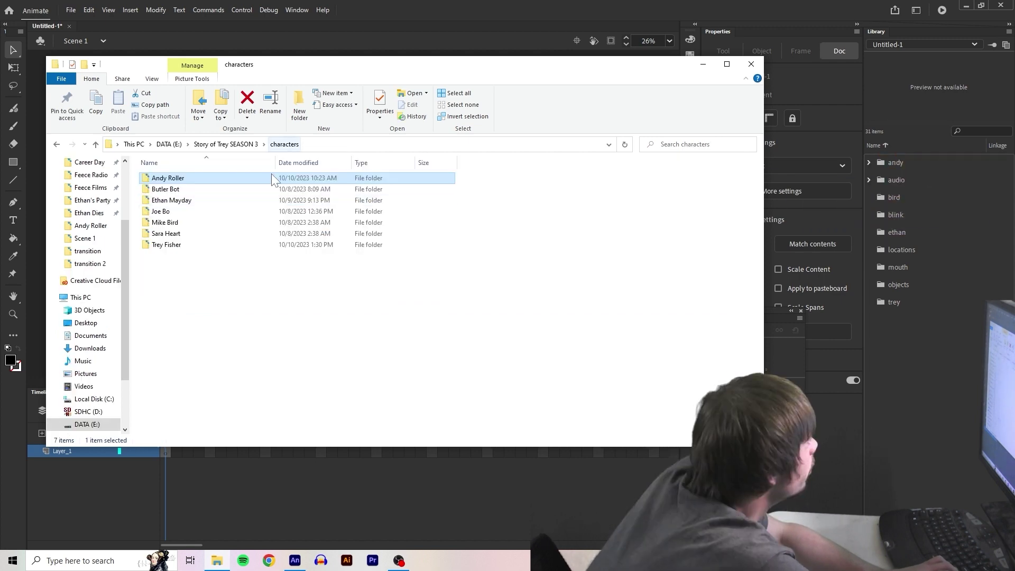
double_click(199, 243)
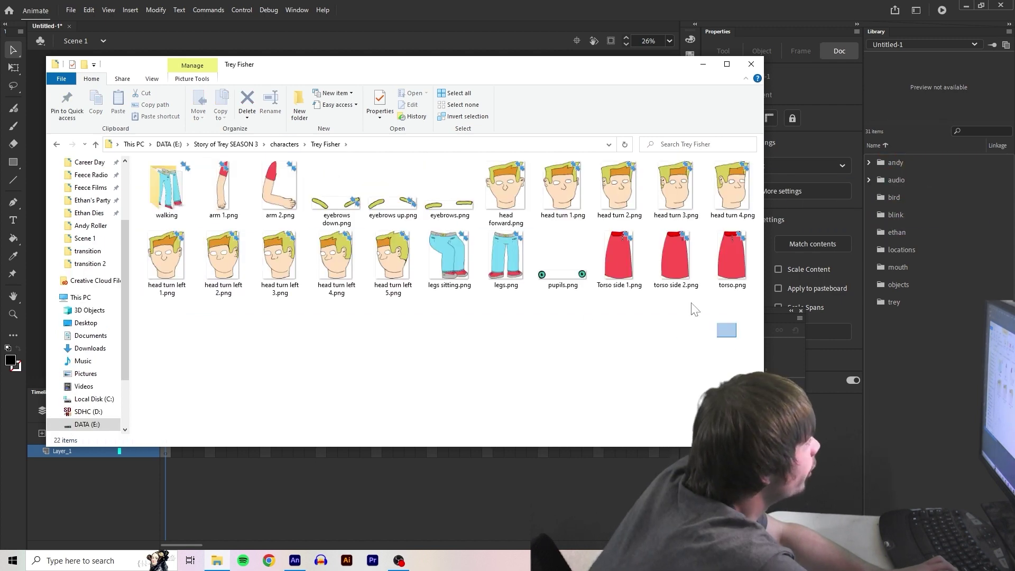
click(693, 74)
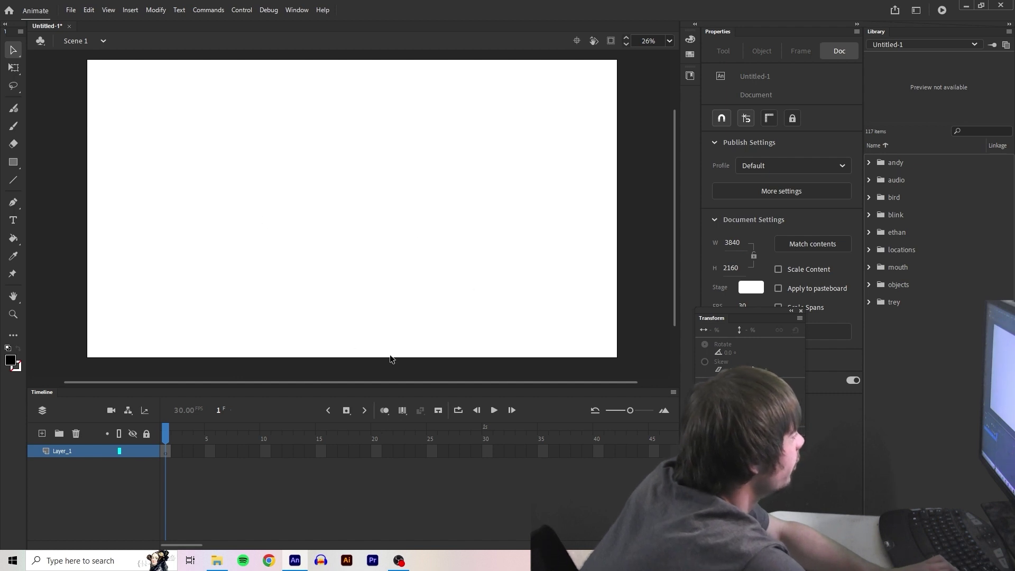
click(354, 414)
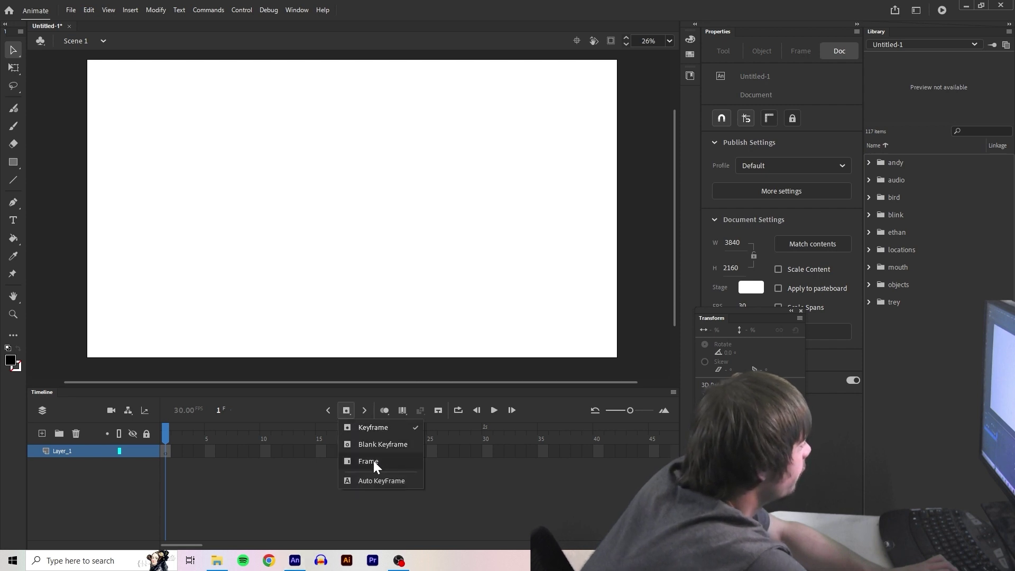
Insert frames on Layer_1 out to about frame 40 and widen the timeline view
click(373, 461)
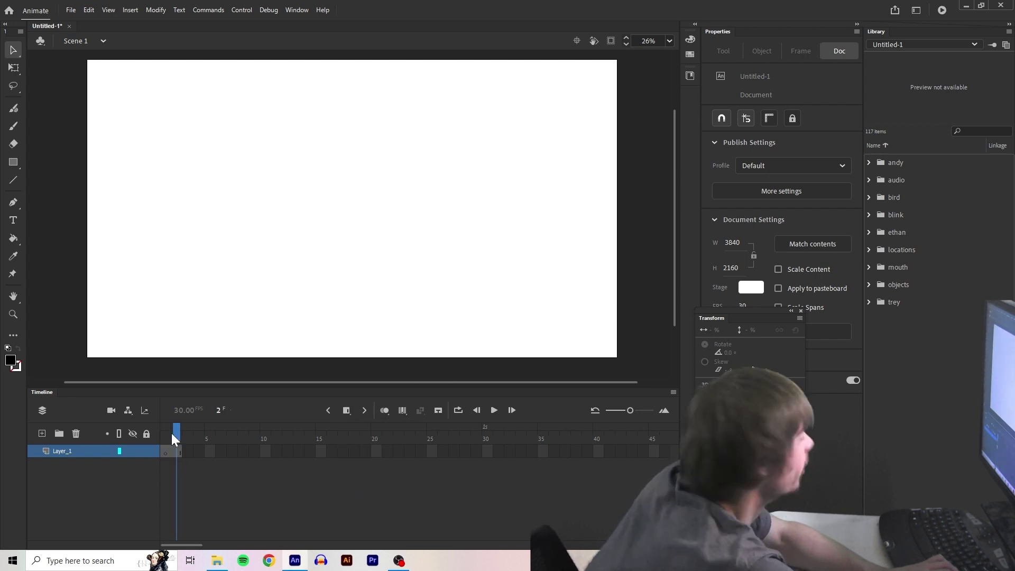
drag(181, 452, 622, 465)
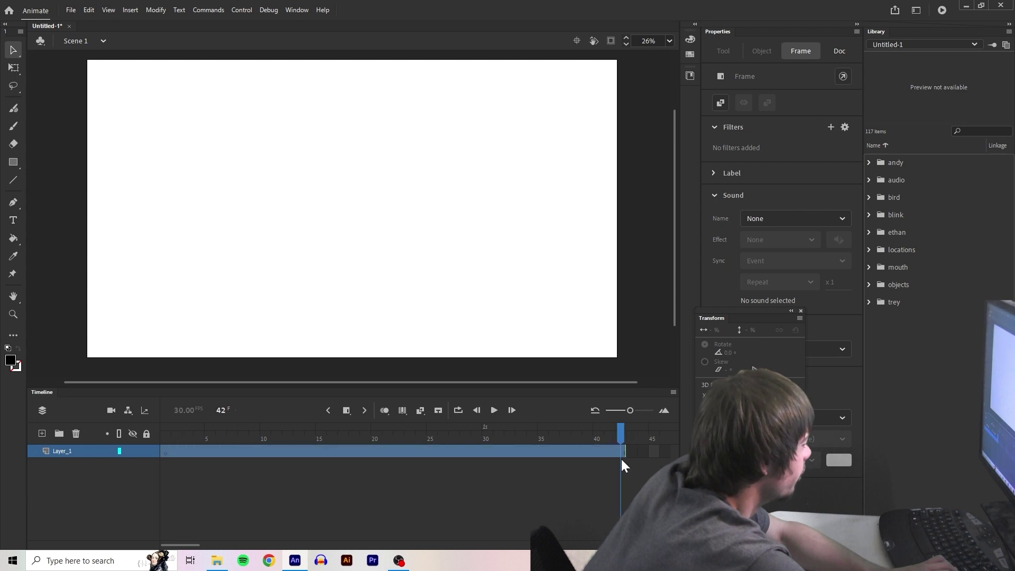
click(619, 408)
Add the a1.aif dialogue to Layer_1, undo the overlong extension, and create Layer_2
double_click(913, 177)
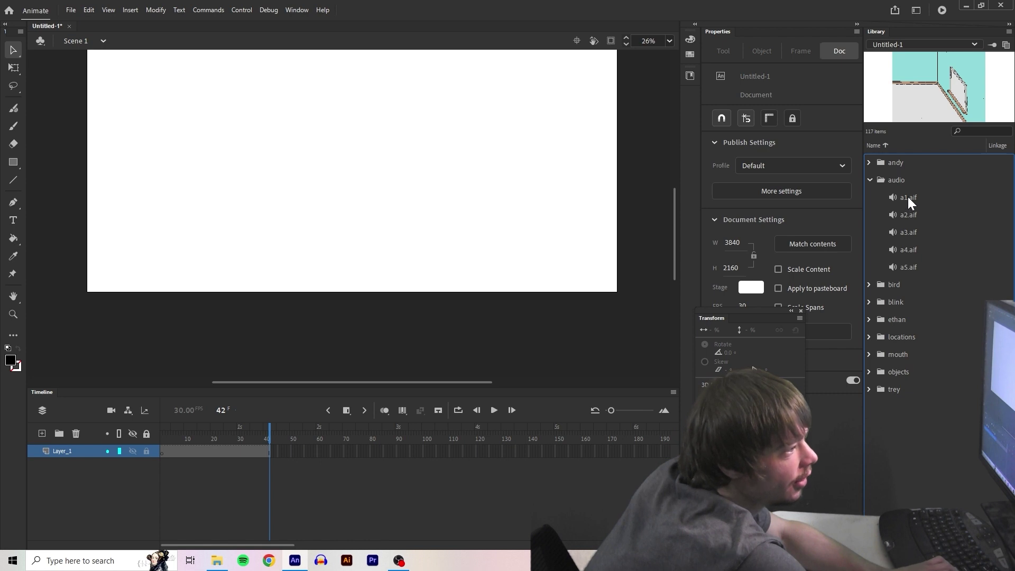
drag(909, 197, 365, 145)
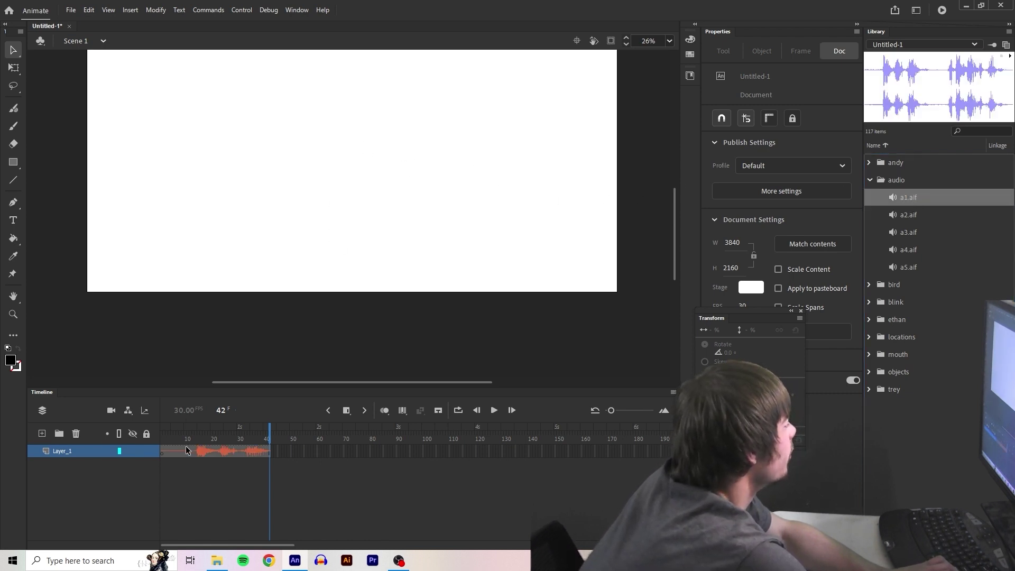
drag(272, 456, 534, 450)
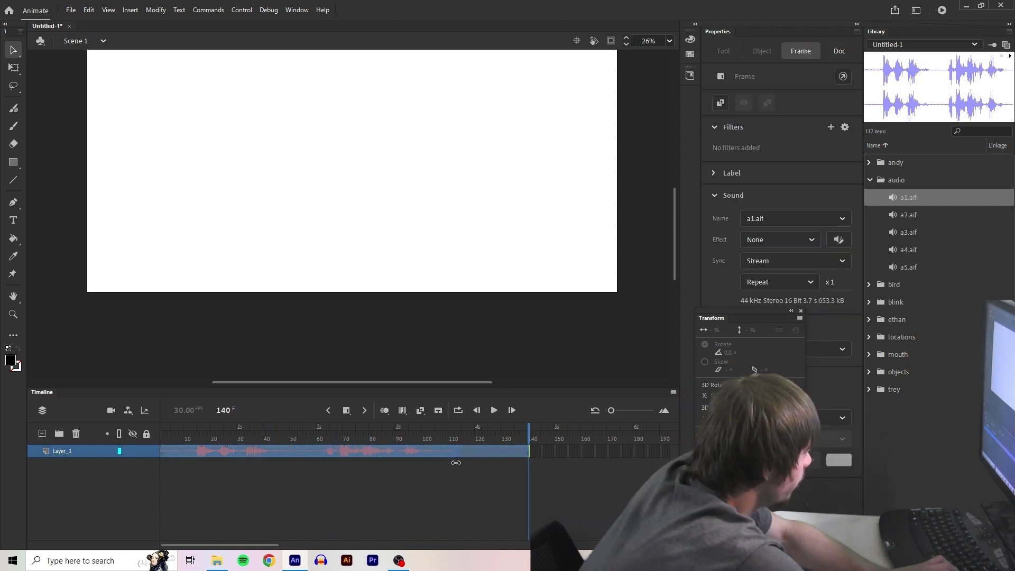
key(ctrl+z)
click(42, 434)
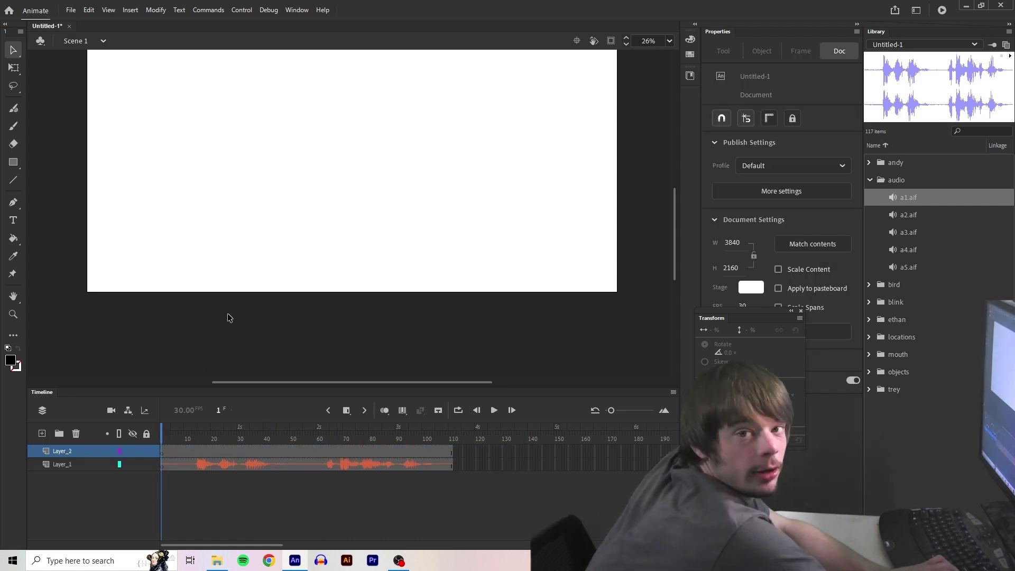
Place bird classroom 3.png on Layer_2, scale it to 108% and shift it over the stage
click(870, 180)
click(871, 249)
drag(931, 267, 630, 229)
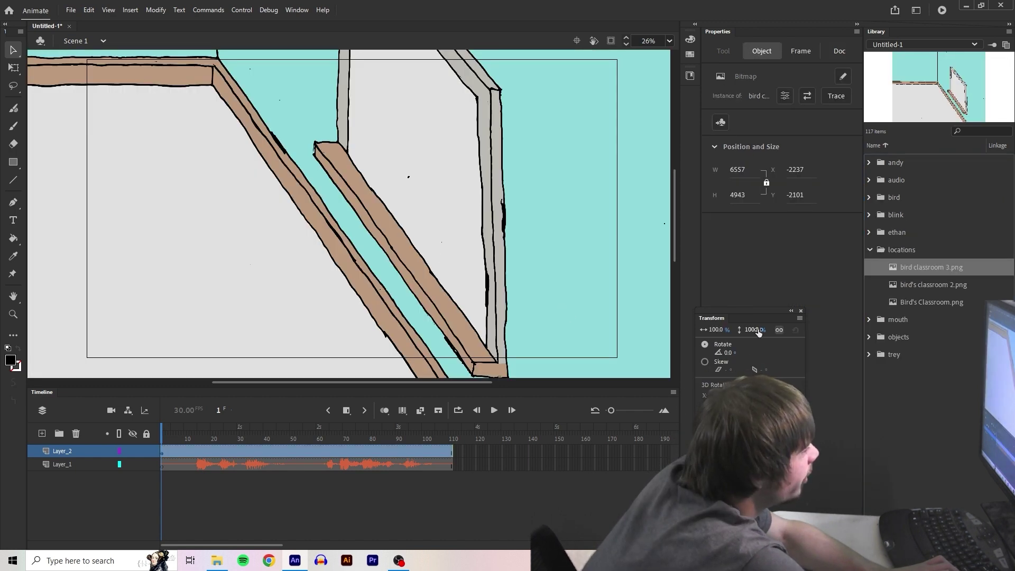
drag(759, 332, 763, 332)
drag(619, 302, 504, 262)
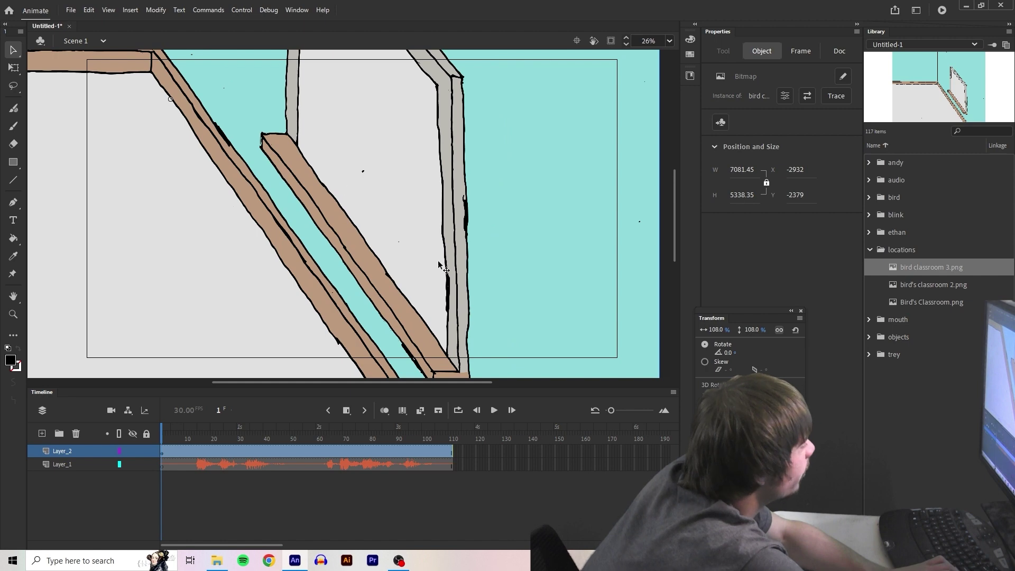
click(870, 250)
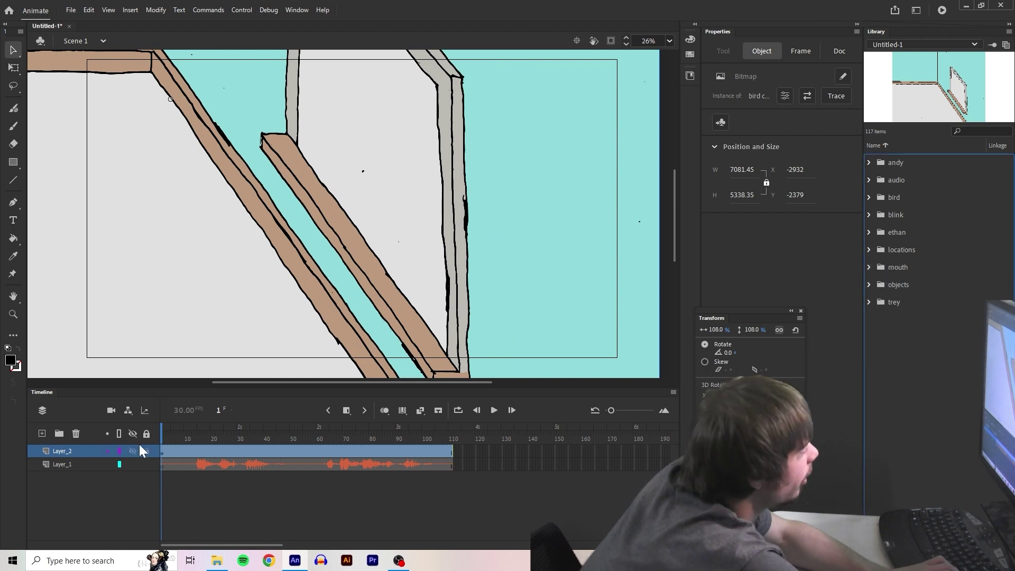
Add Layer_3 and place the bird head and arm images beside the torso
click(42, 434)
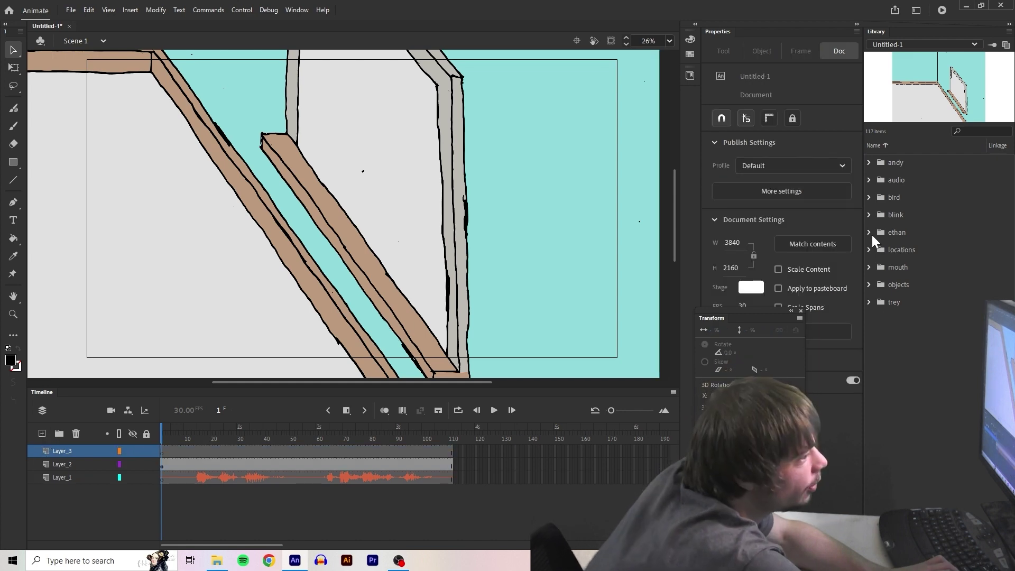
click(871, 196)
scroll(918, 294, down, 1)
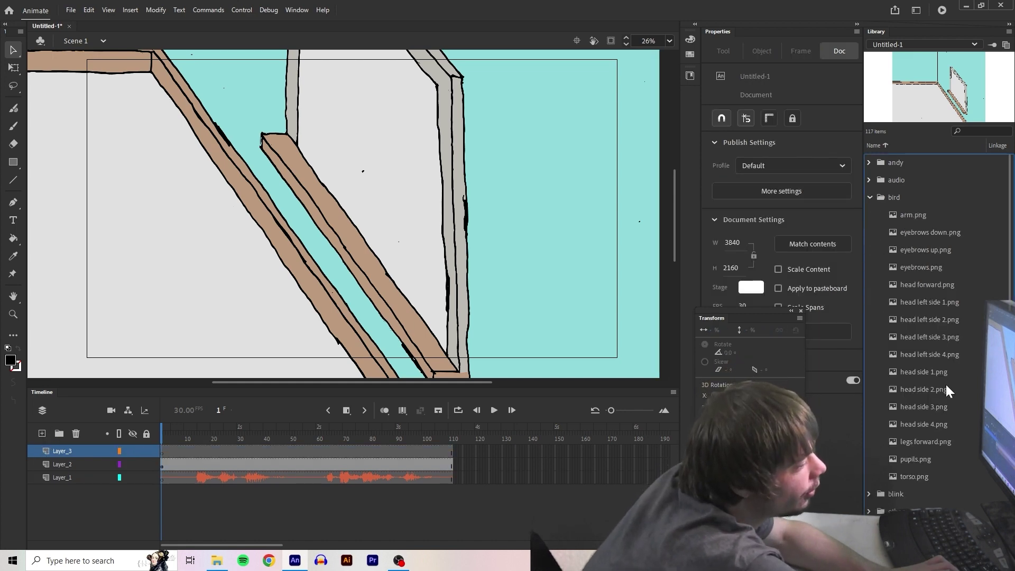
drag(931, 337, 307, 264)
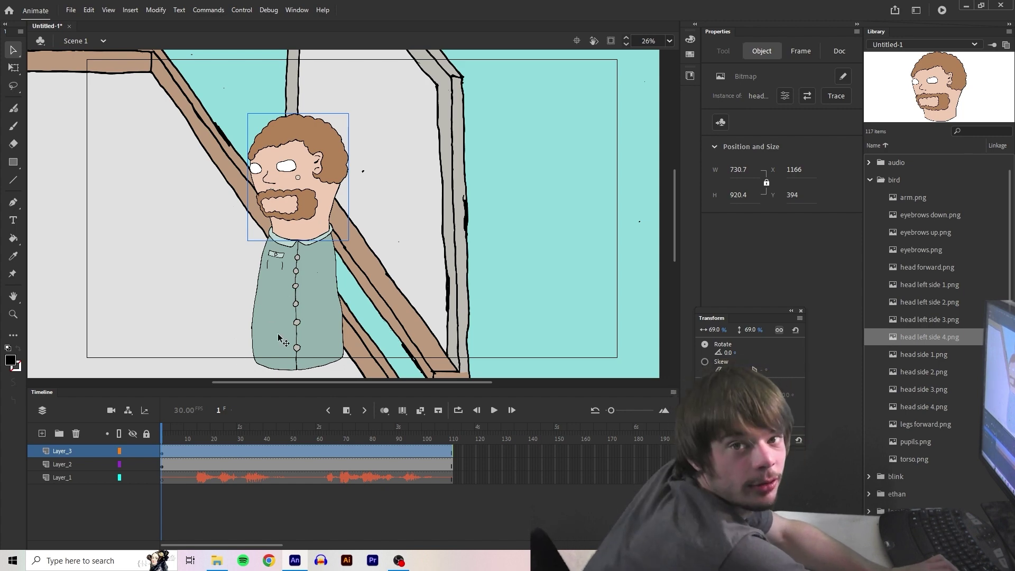
drag(927, 201, 756, 233)
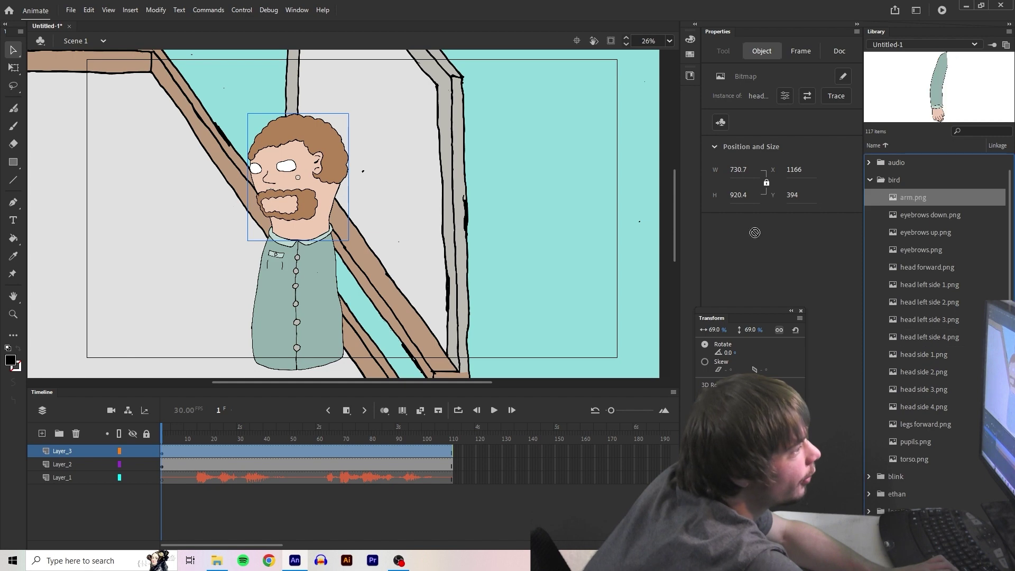
drag(457, 264, 255, 304)
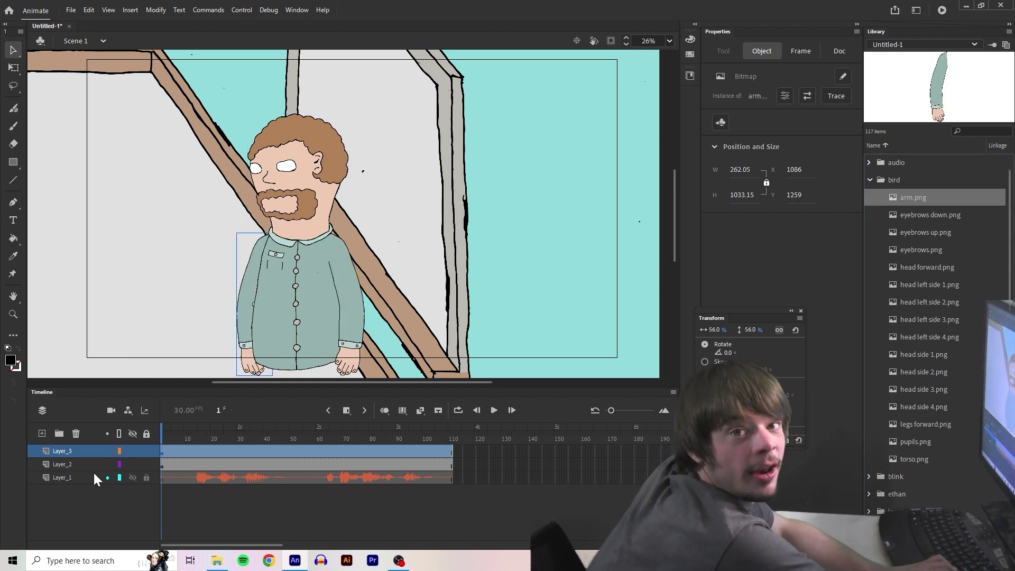
Add Layer_4 and place the pupils over the eyes, scaled to 50%
click(42, 433)
click(921, 442)
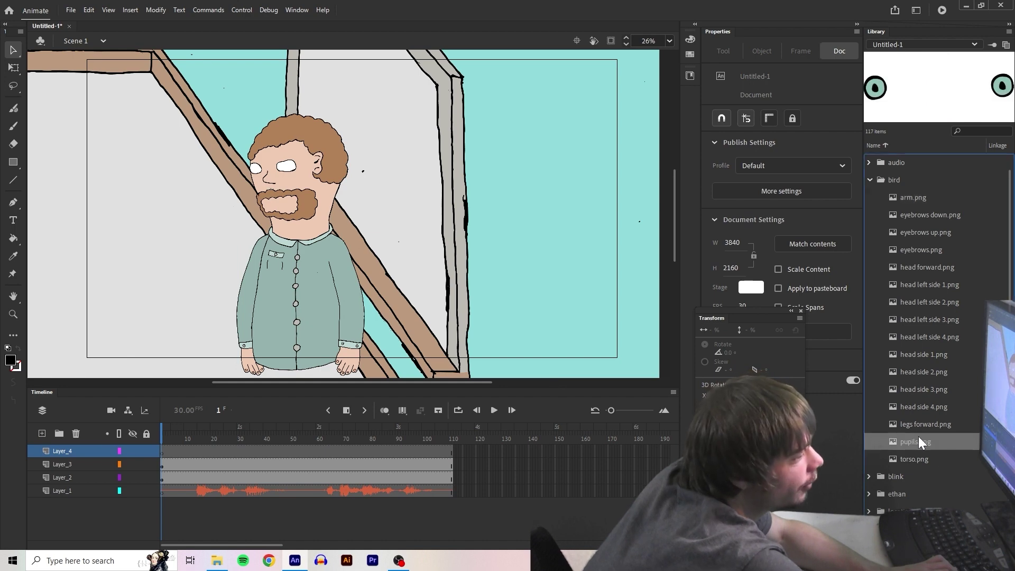
drag(272, 173, 271, 171)
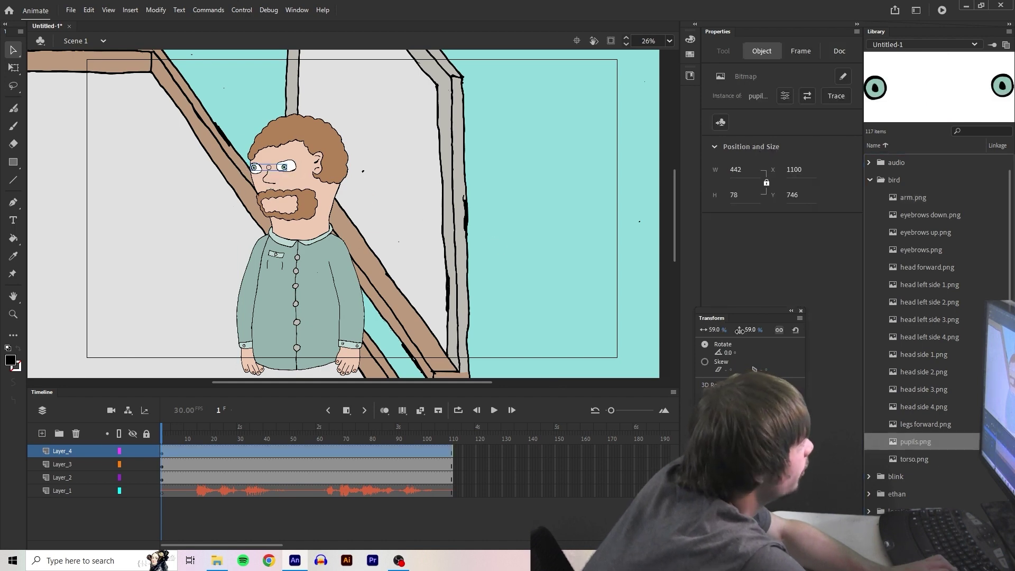
drag(738, 331, 729, 322)
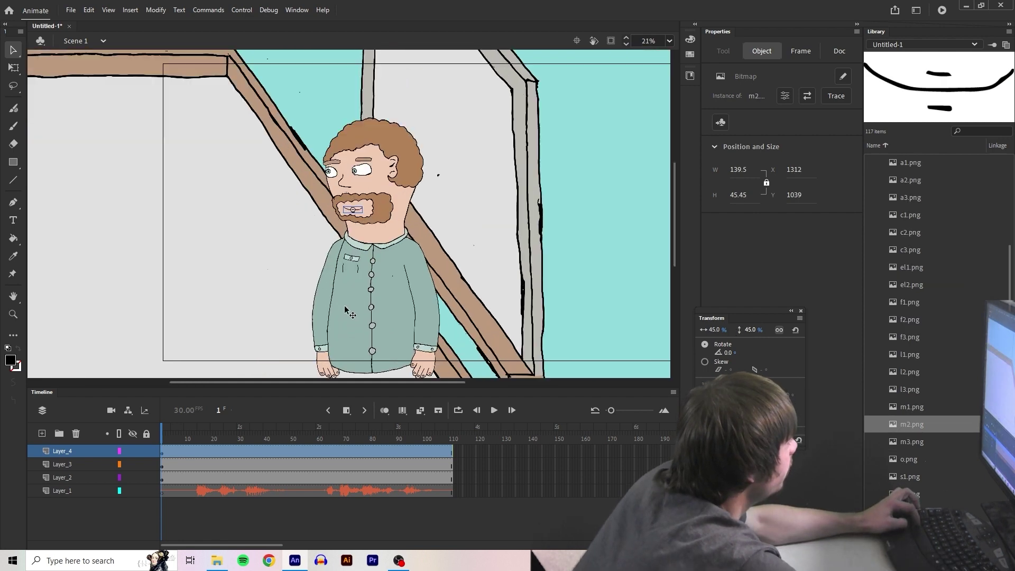
Go to frame 65 on the arm layer, ready to bend it with bones
click(534, 465)
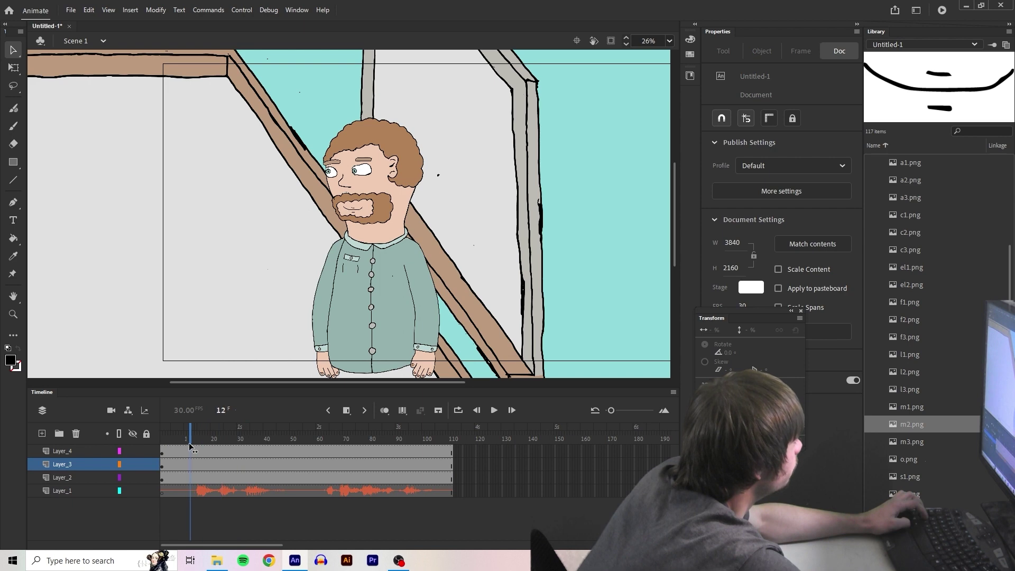
drag(203, 452, 331, 452)
click(13, 274)
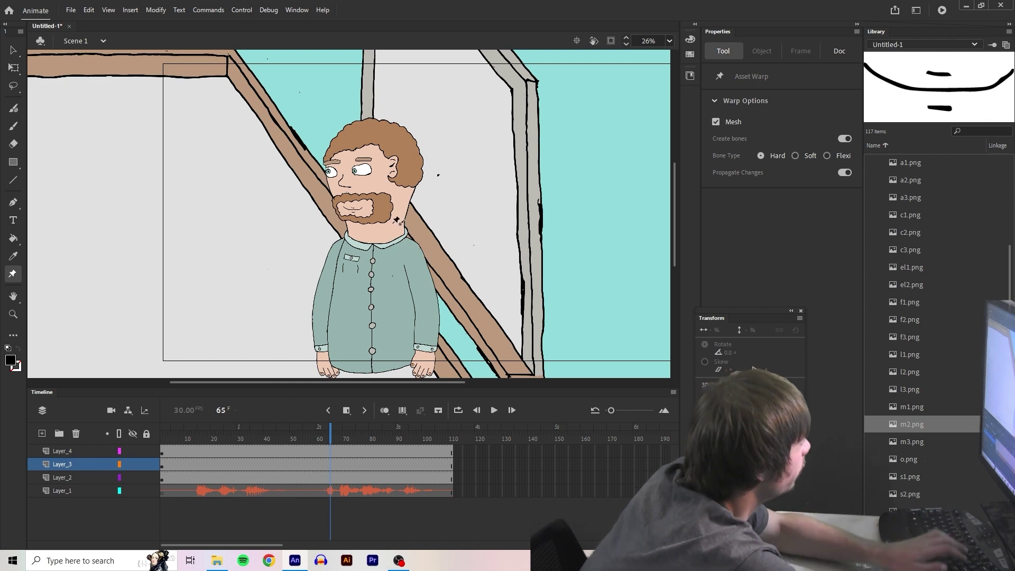
Turn the arm into a warped object with elbow and wrist joint bones
click(416, 245)
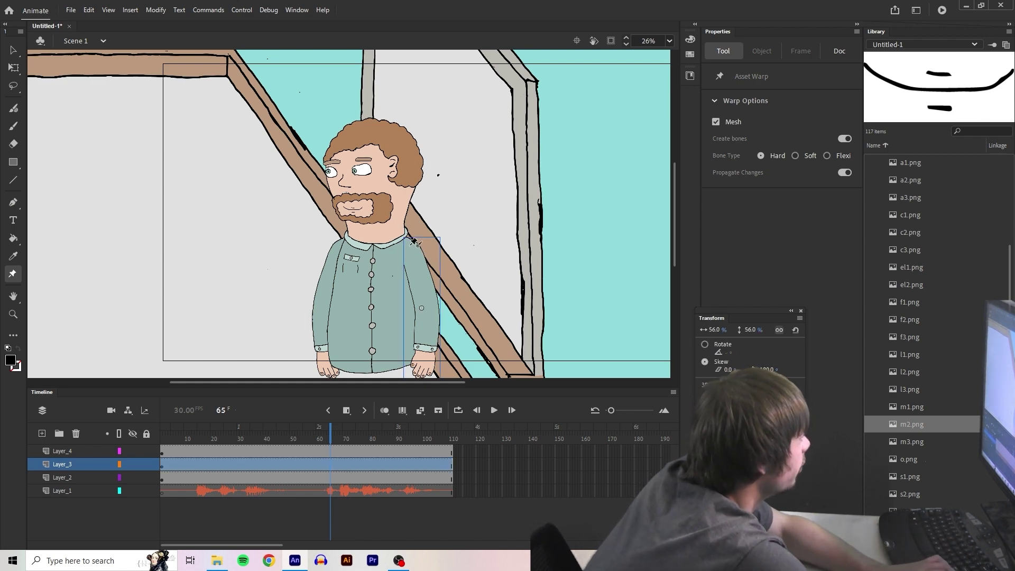
click(426, 311)
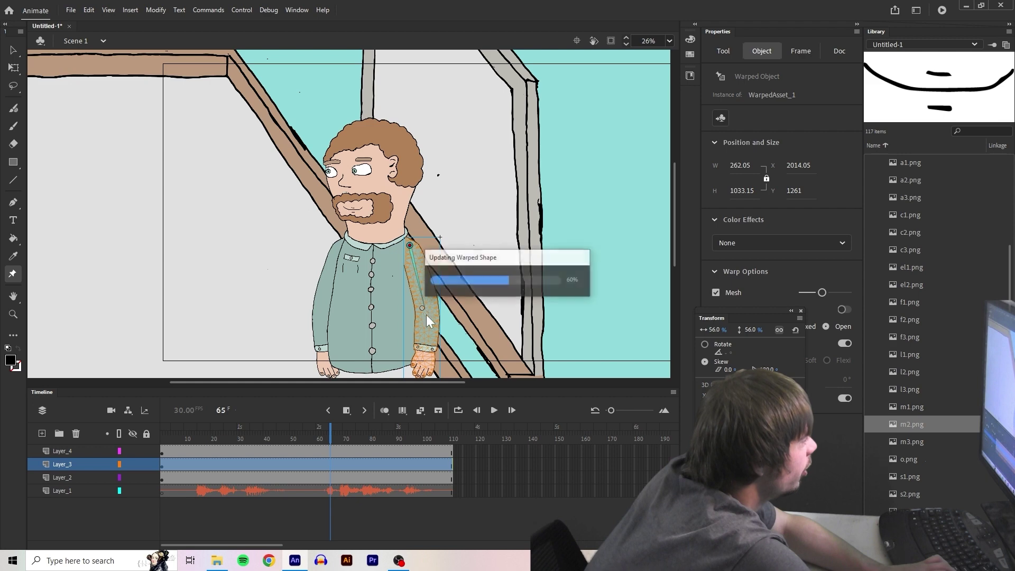
click(424, 350)
scroll(413, 439, up, 3)
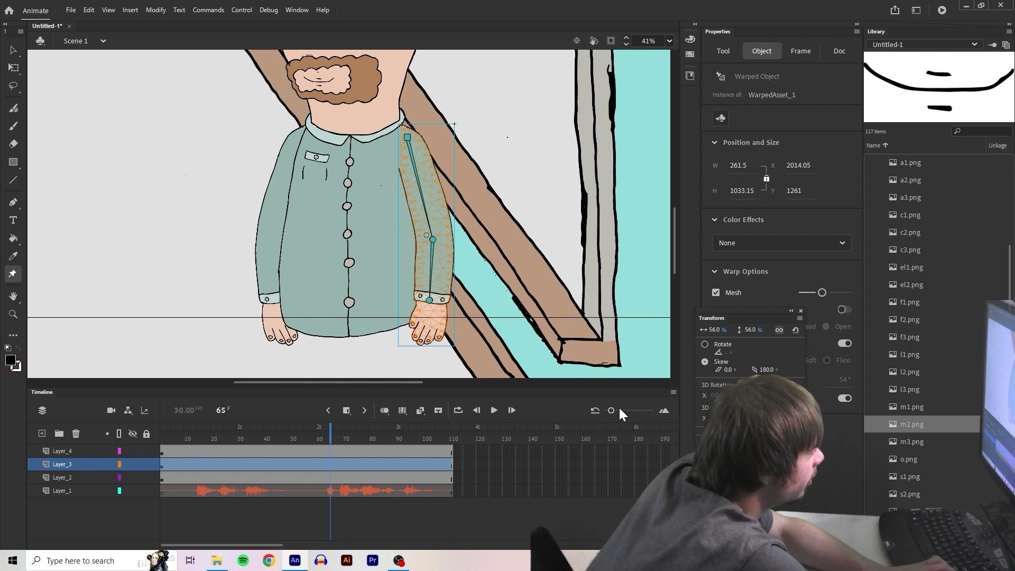
Add a keyframe at frame 65 on the arm layer and bend the hand at the wrist
drag(613, 411, 617, 411)
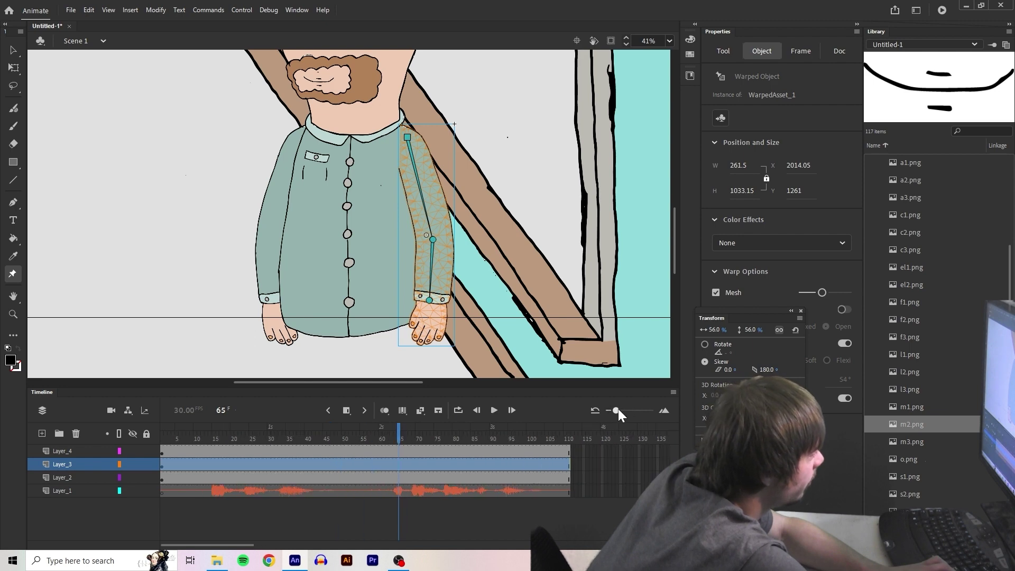
click(345, 411)
click(377, 428)
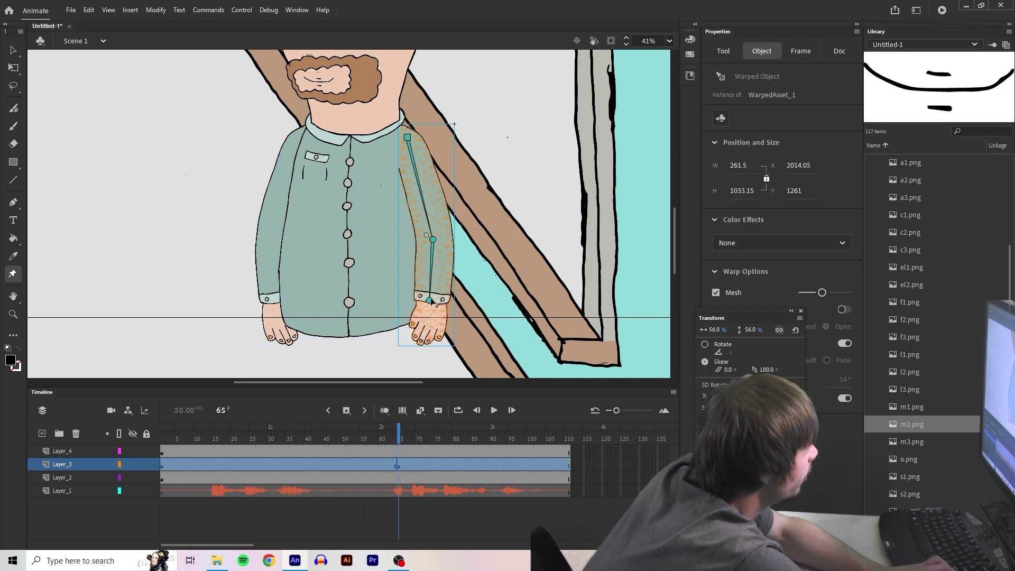
drag(422, 298, 420, 295)
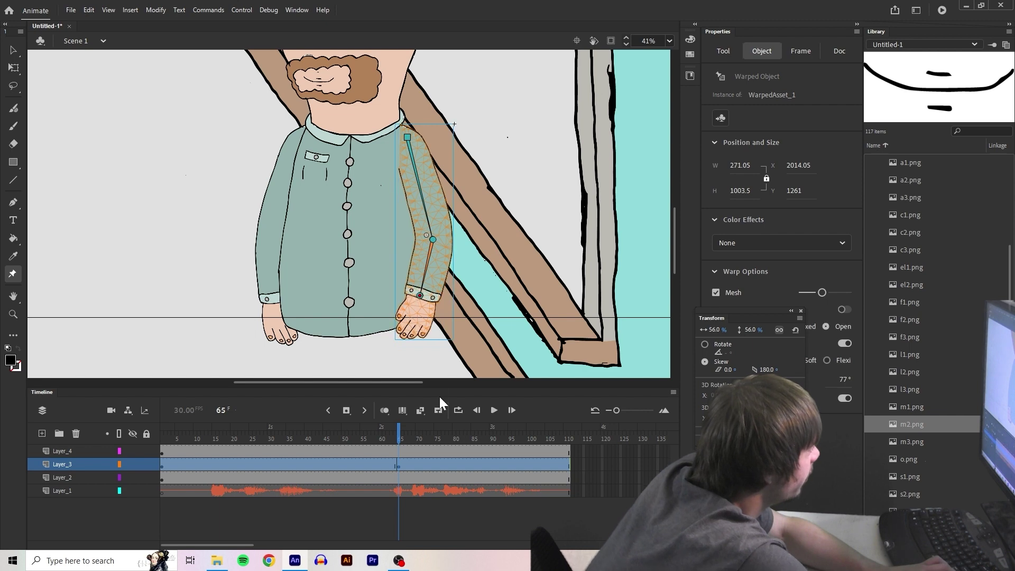
Turn on onion skin and check the arm poses at frames 70 and 83
click(384, 412)
click(391, 438)
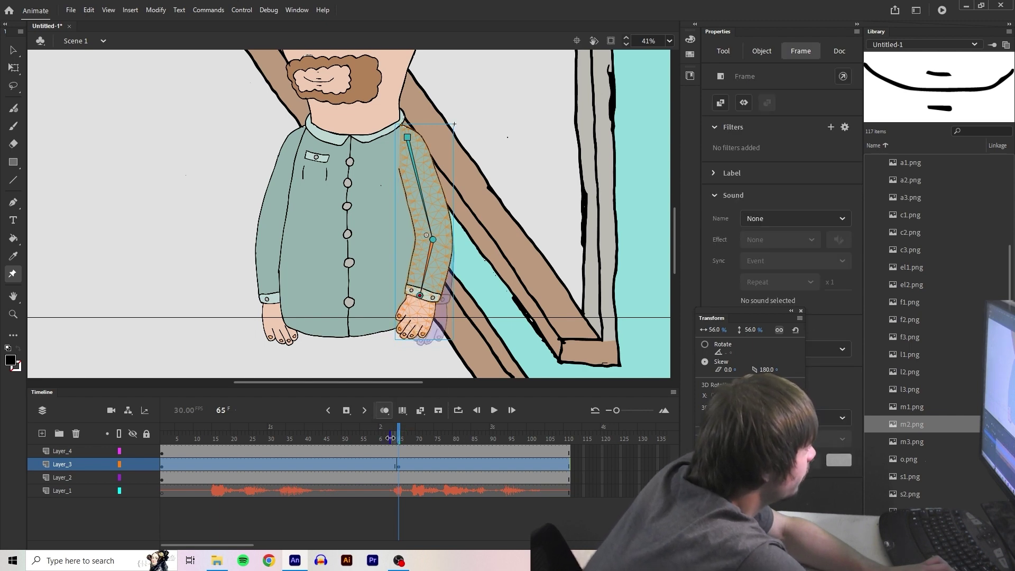
drag(393, 438, 413, 438)
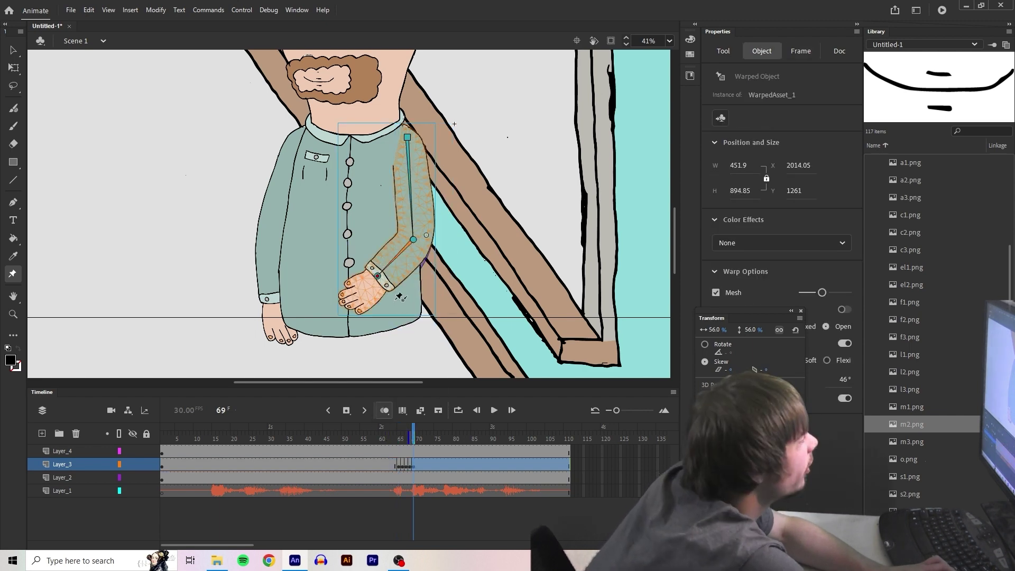
scroll(398, 301, up, 3)
scroll(398, 300, down, 3)
click(363, 409)
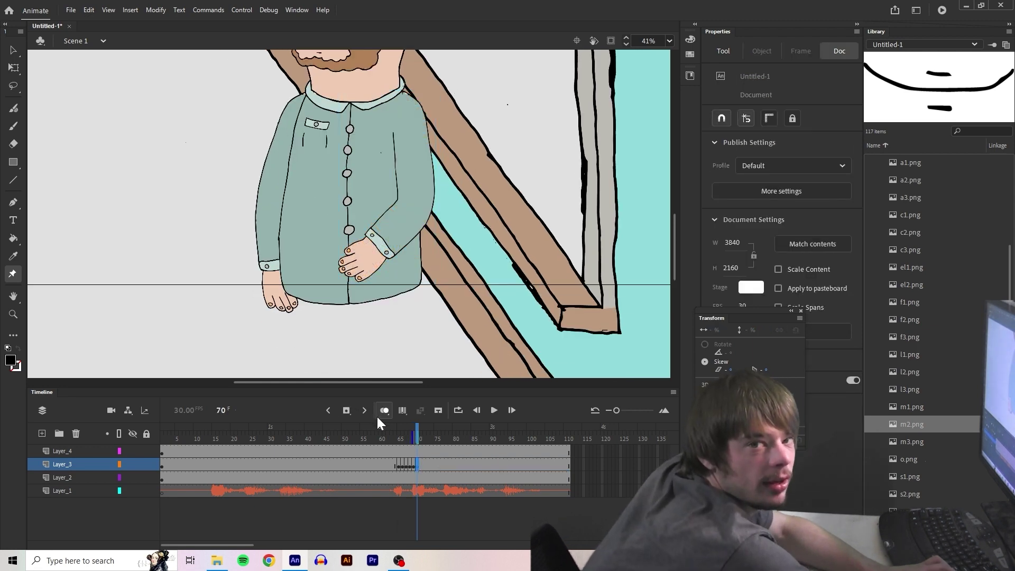
click(400, 229)
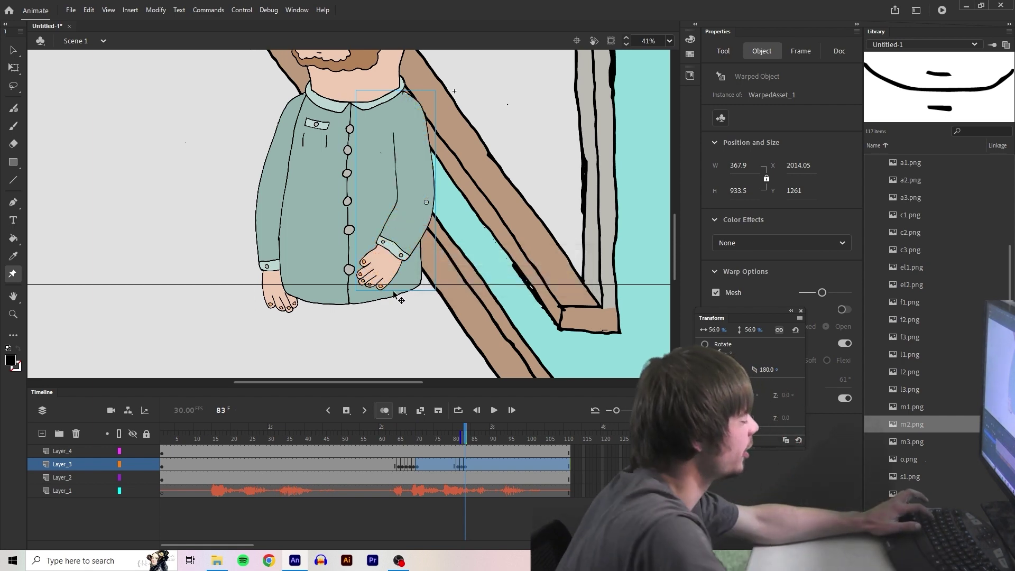
Save the project as bleh.fla
key(ctrl+s)
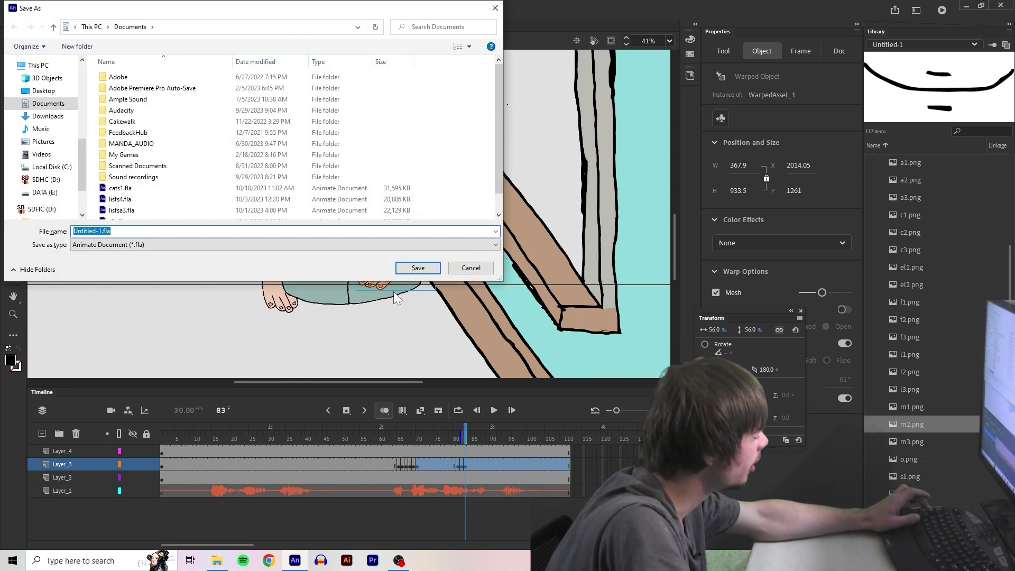
text(bl)
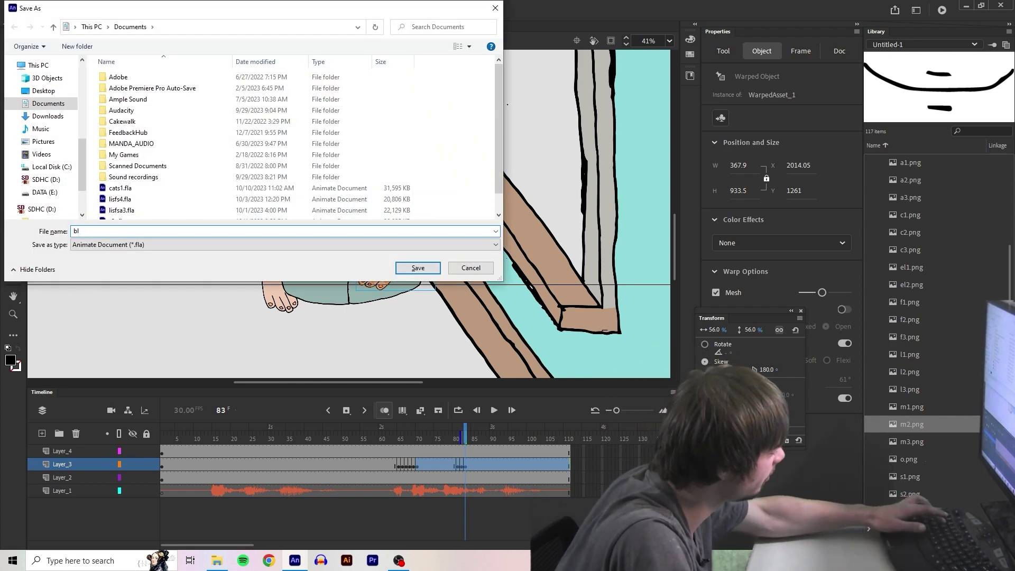
key(Return)
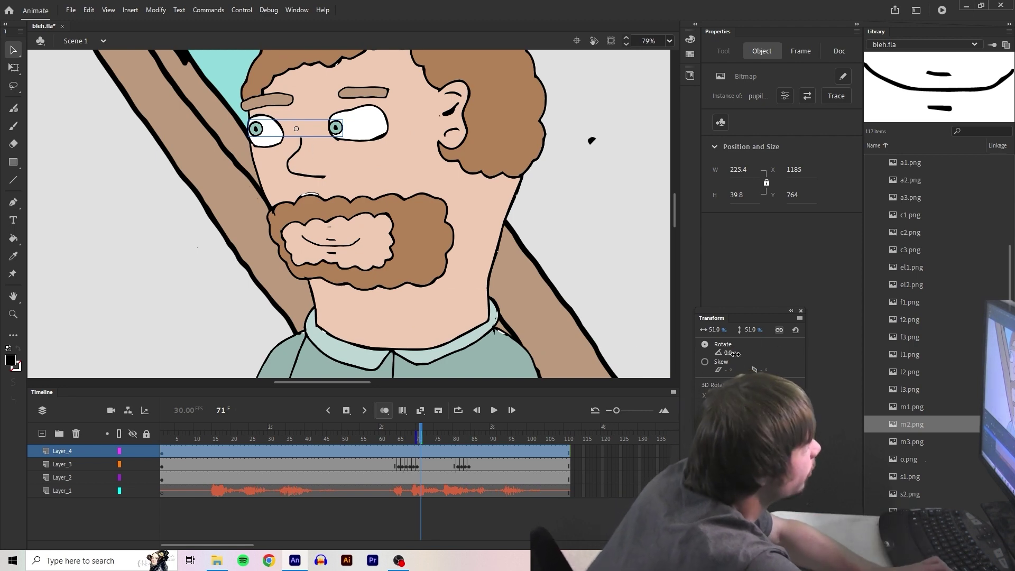
Rotate the pupils slightly and place the blink 4 image, scaled to fit, over the eye
drag(736, 354, 733, 353)
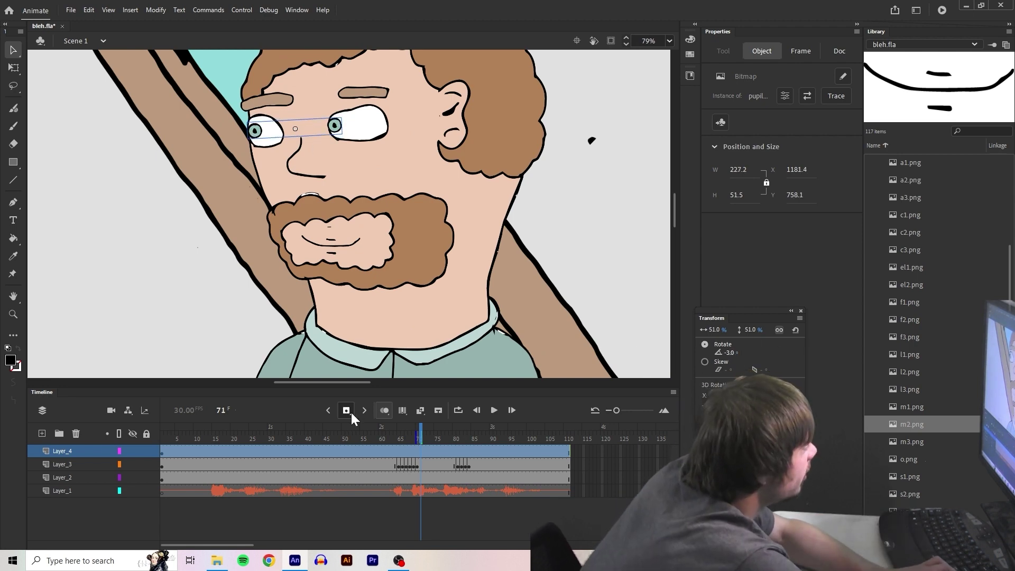
click(419, 451)
click(869, 214)
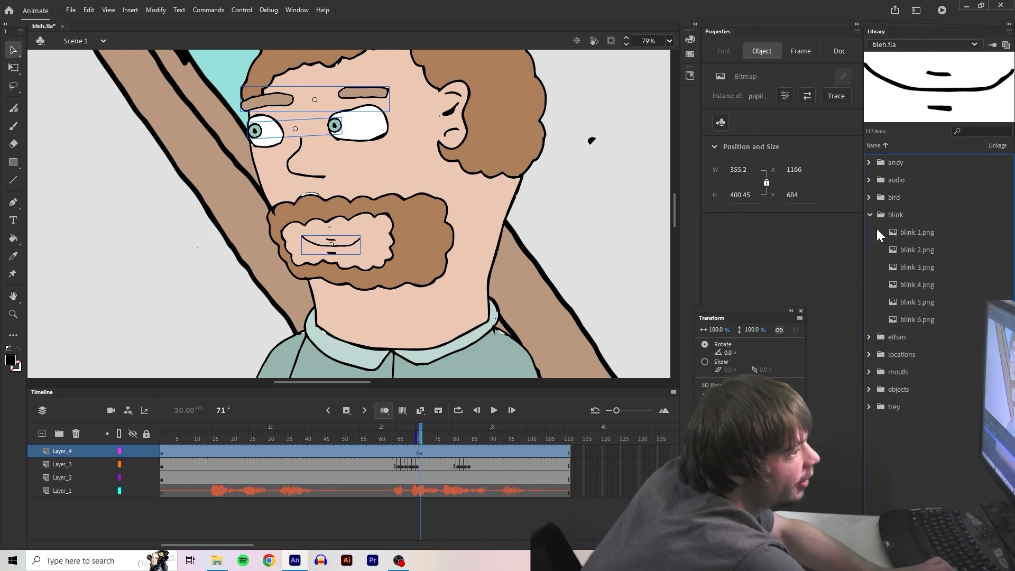
click(925, 232)
click(934, 288)
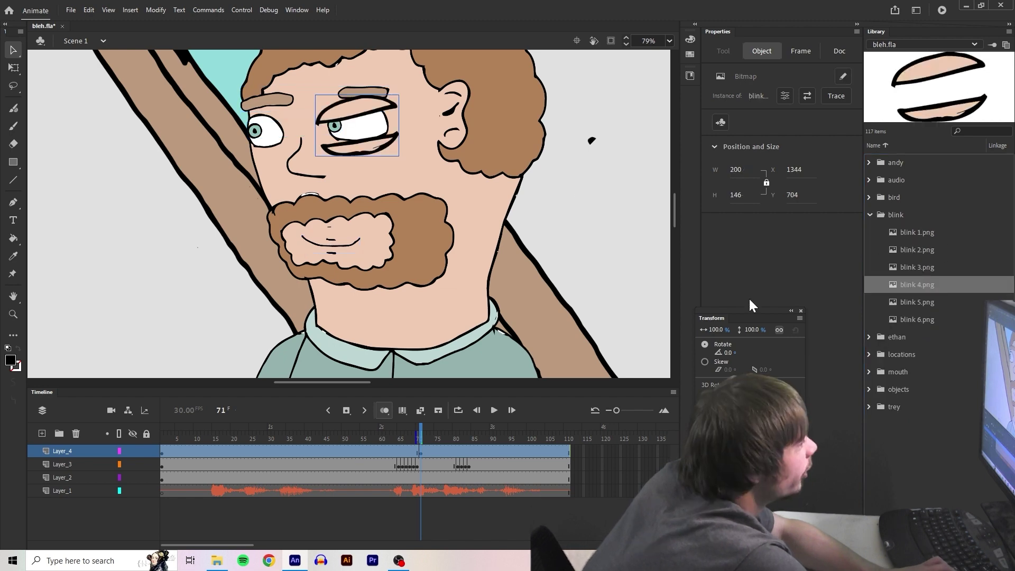
drag(755, 330, 738, 334)
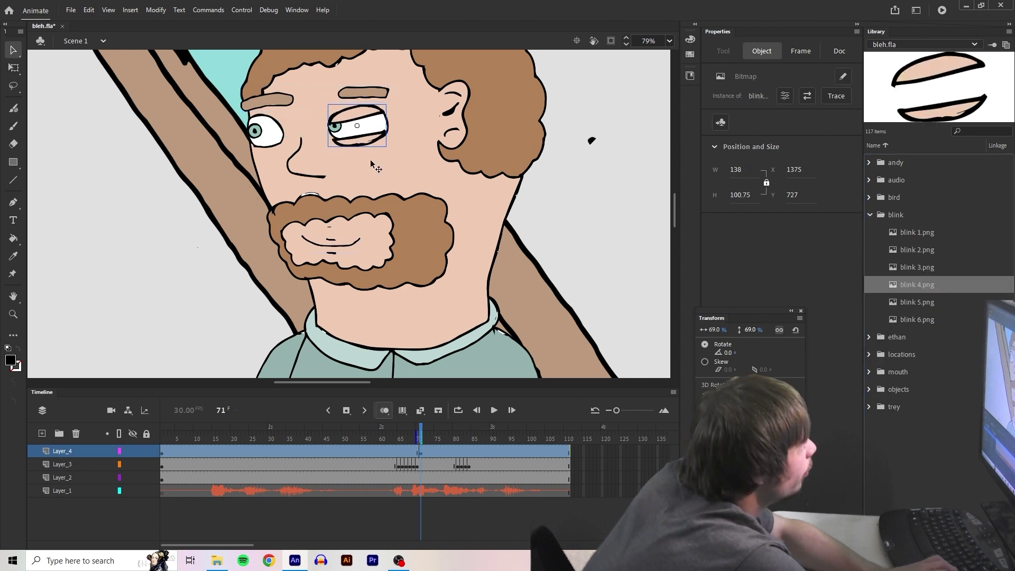
On the following frames, swap in the fully closed blink 5 image over both eyes and review the blink
key(.)
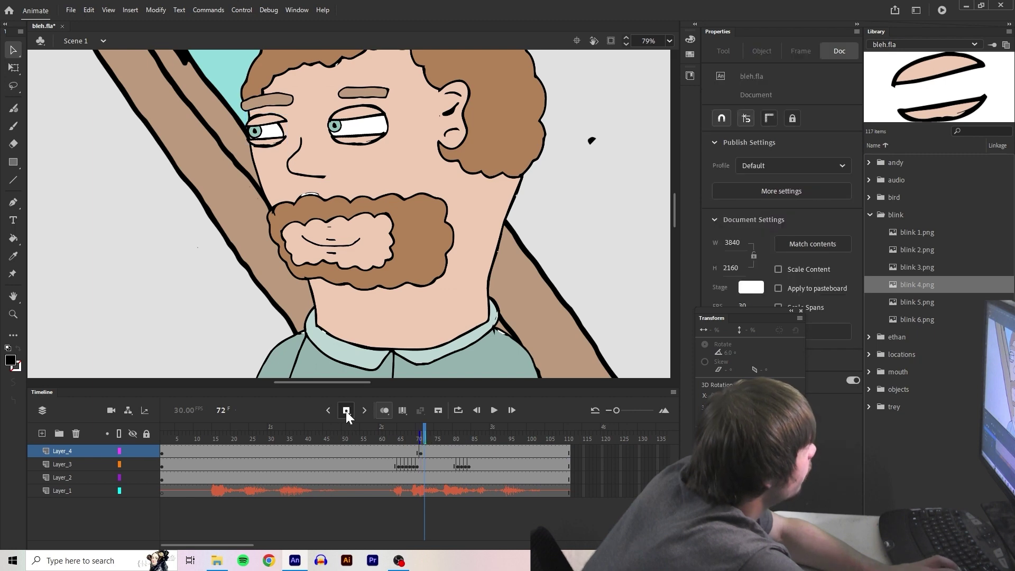
key(.)
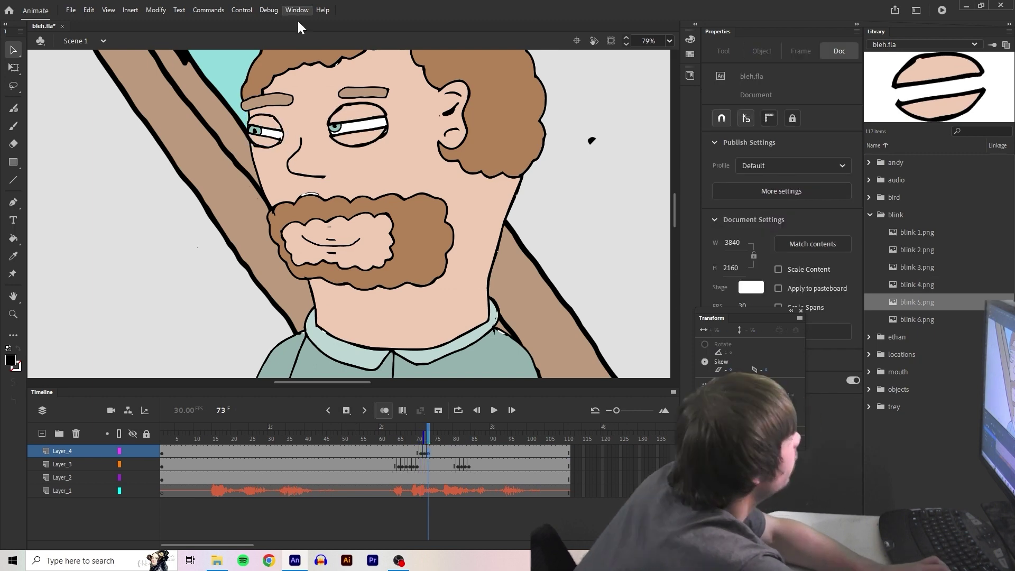
click(263, 128)
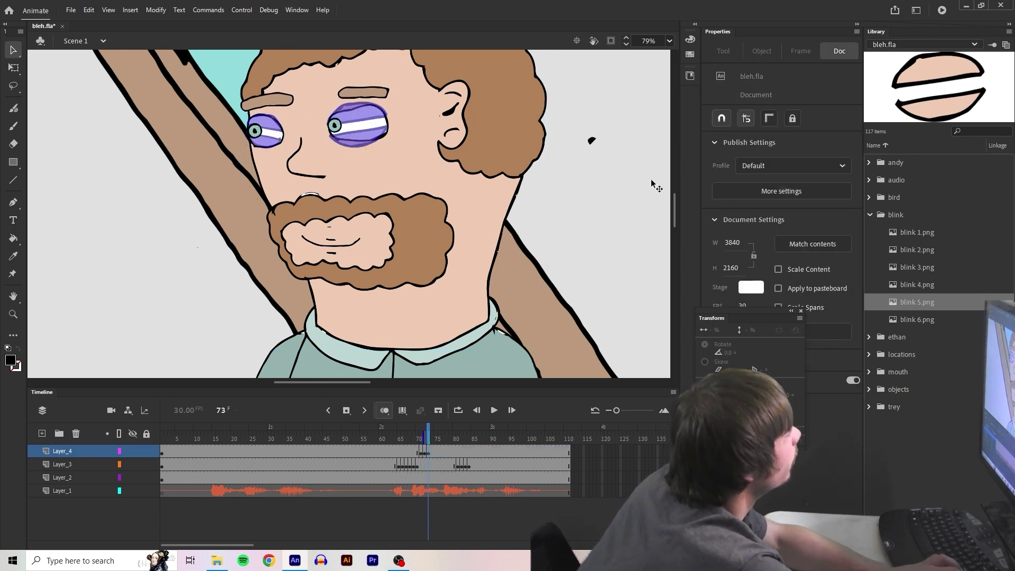
drag(446, 431, 431, 437)
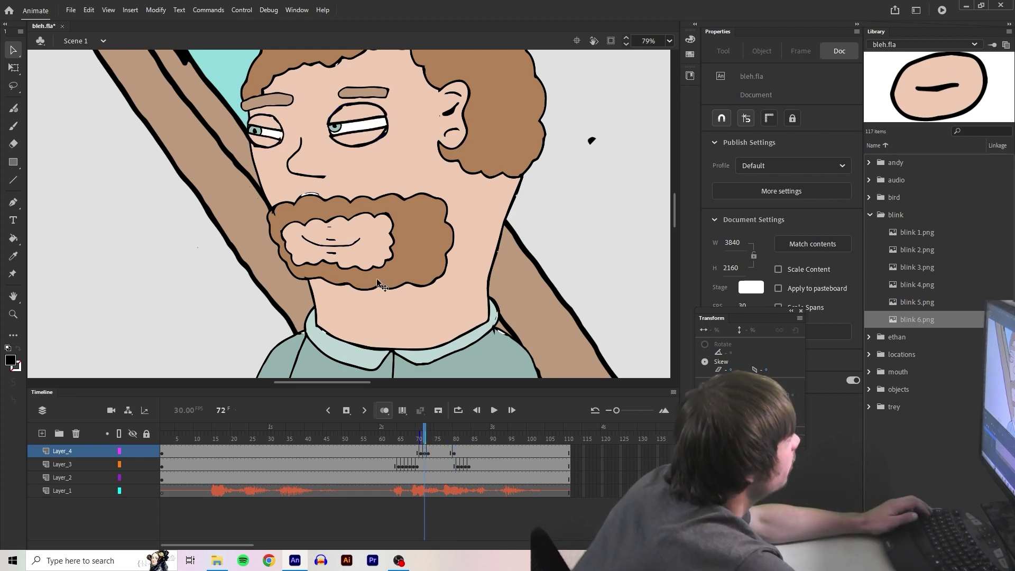
click(351, 127)
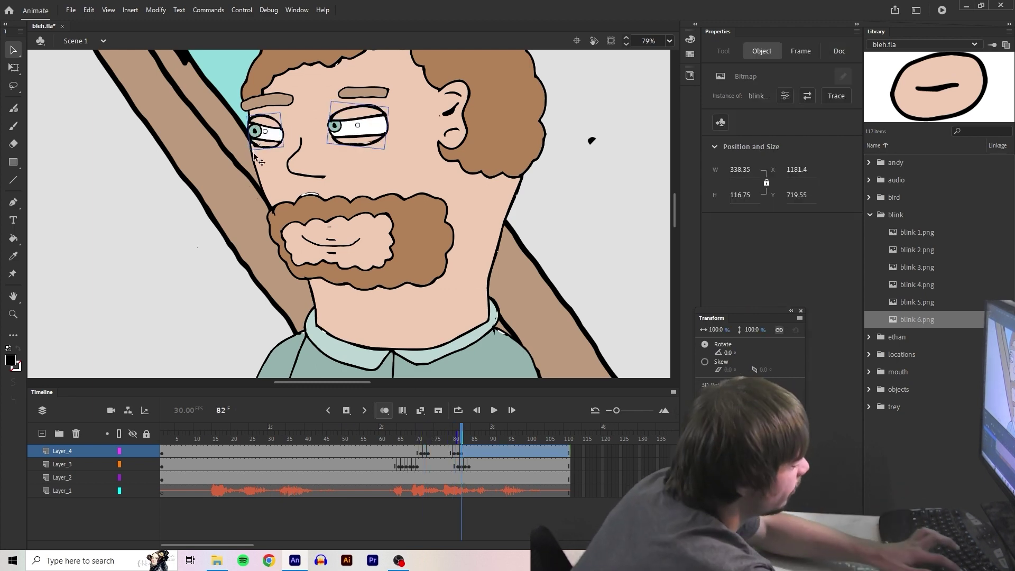
click(253, 153)
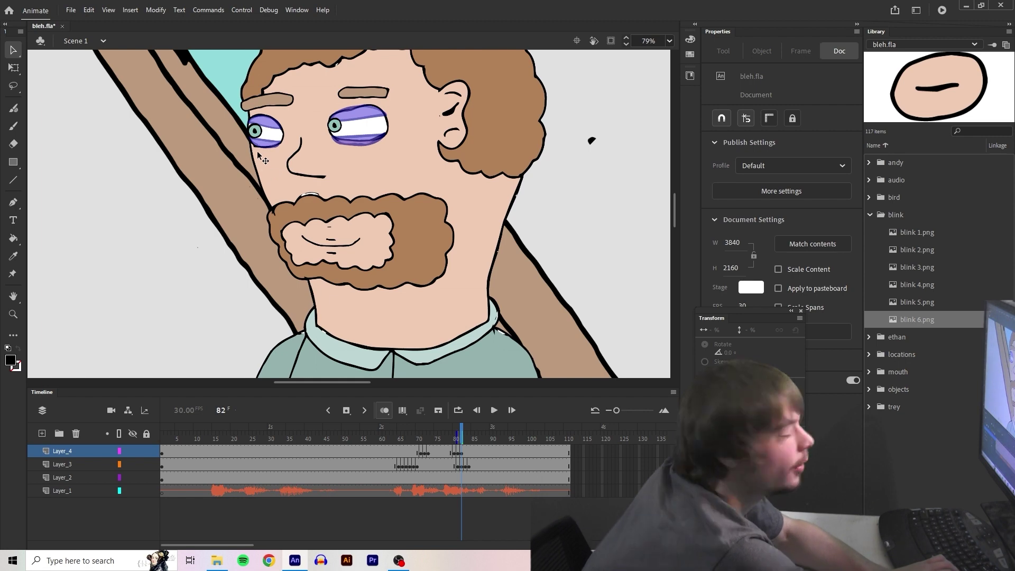
click(392, 438)
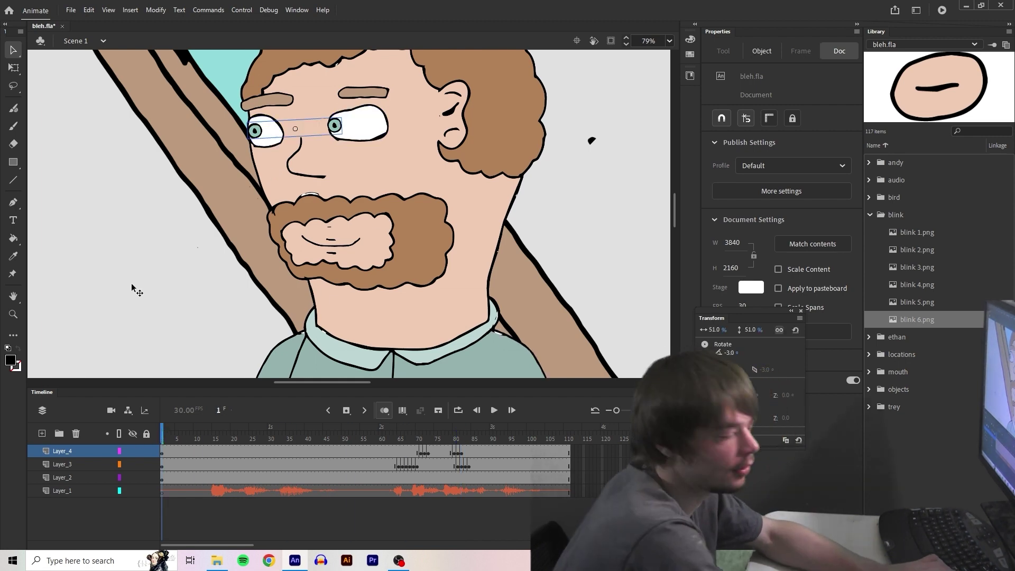
At frame 15, choose the s2 mouth shape and add a keyframe at frame 16
key(Return)
click(870, 216)
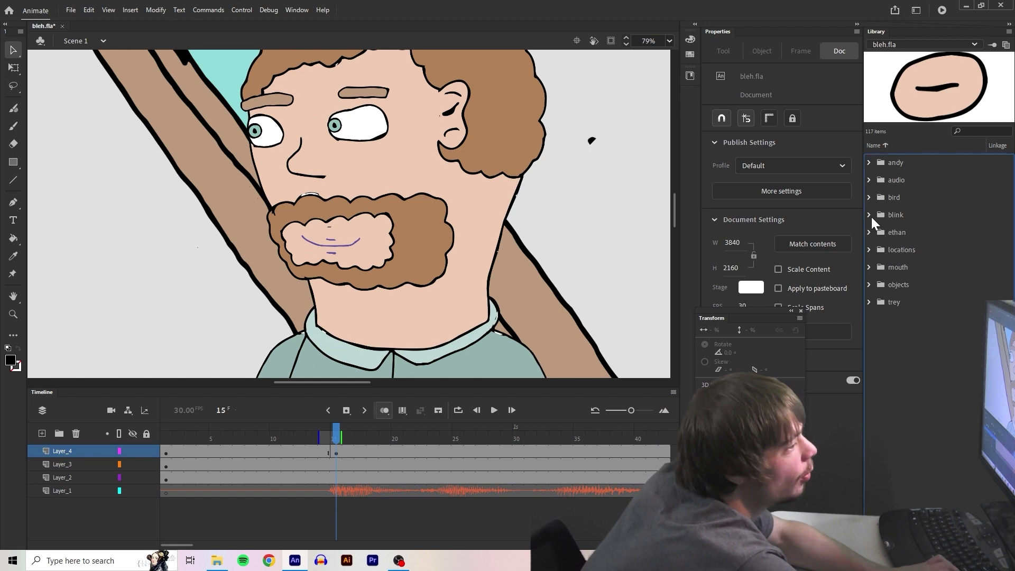
click(869, 268)
click(910, 479)
key(F6)
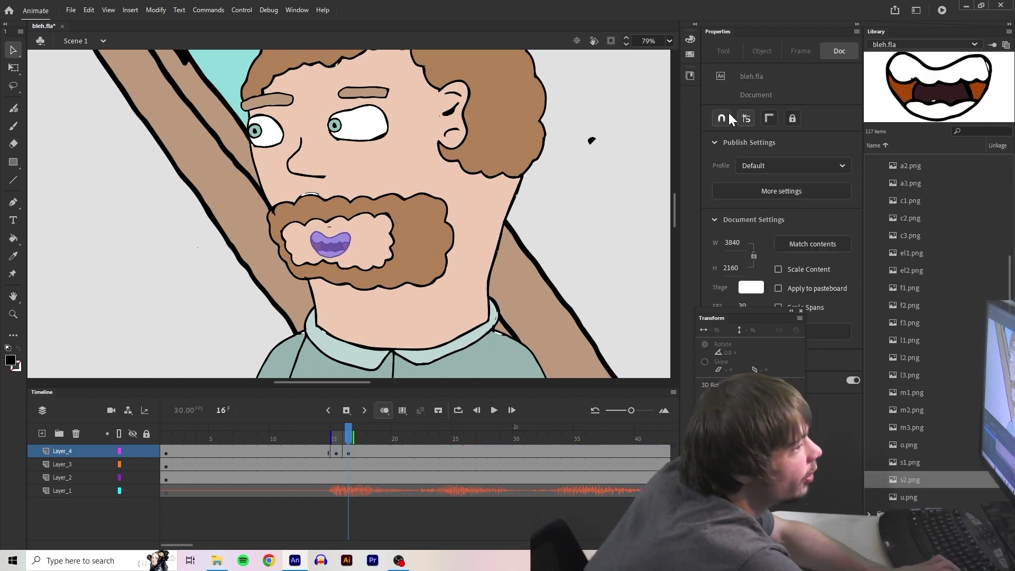
scroll(935, 207, up, 1)
Key the a2 mouth at frame 17, then place the o mouth shape and shrink it to fit the beard
click(910, 183)
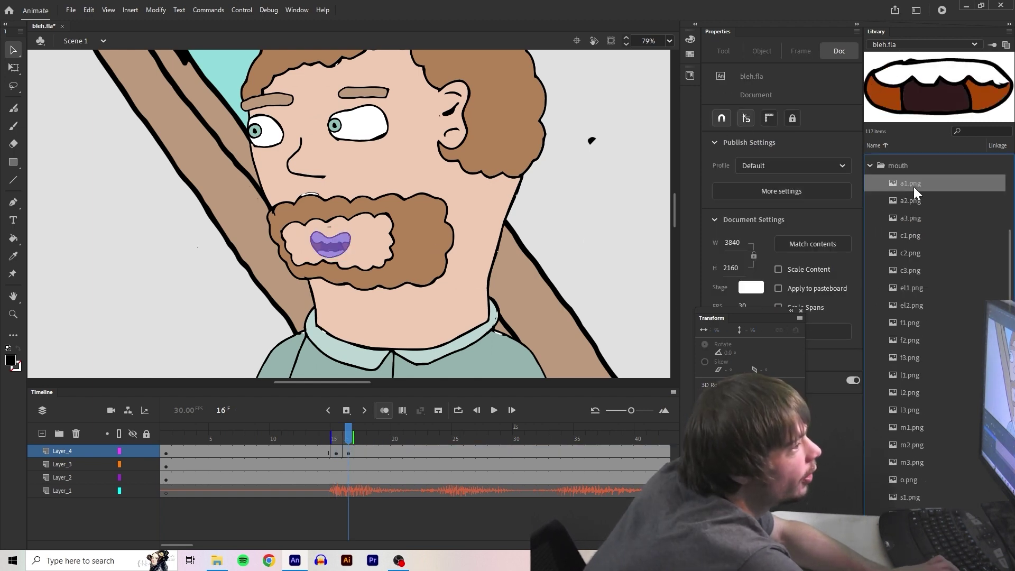
click(910, 201)
key(F6)
click(325, 243)
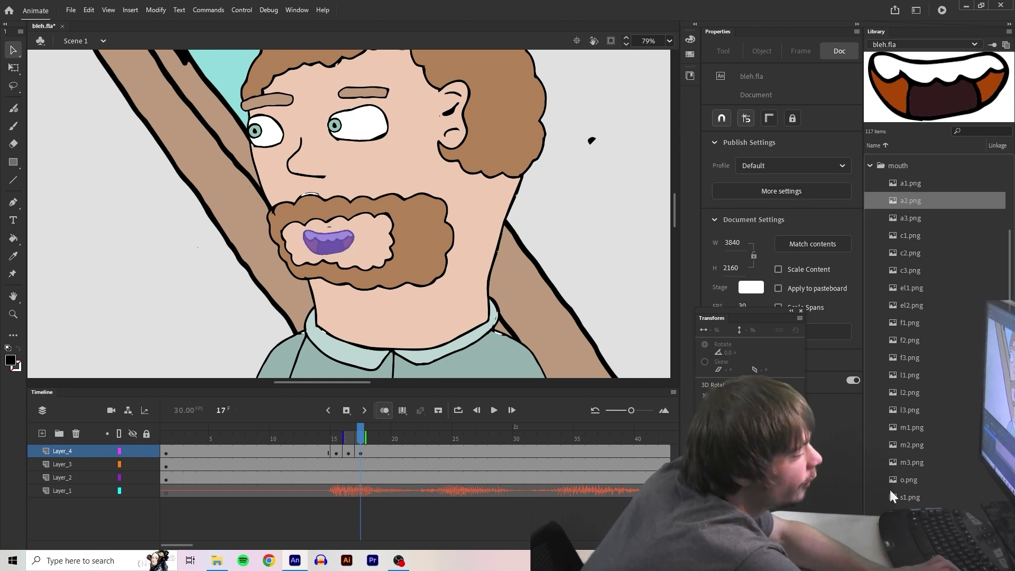
click(909, 479)
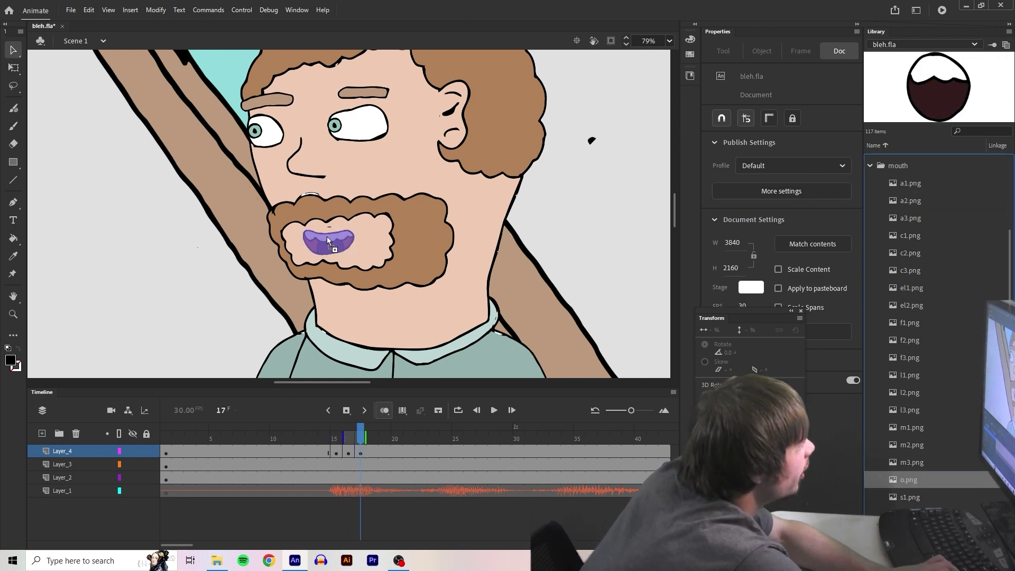
drag(327, 237, 328, 240)
drag(727, 330, 728, 332)
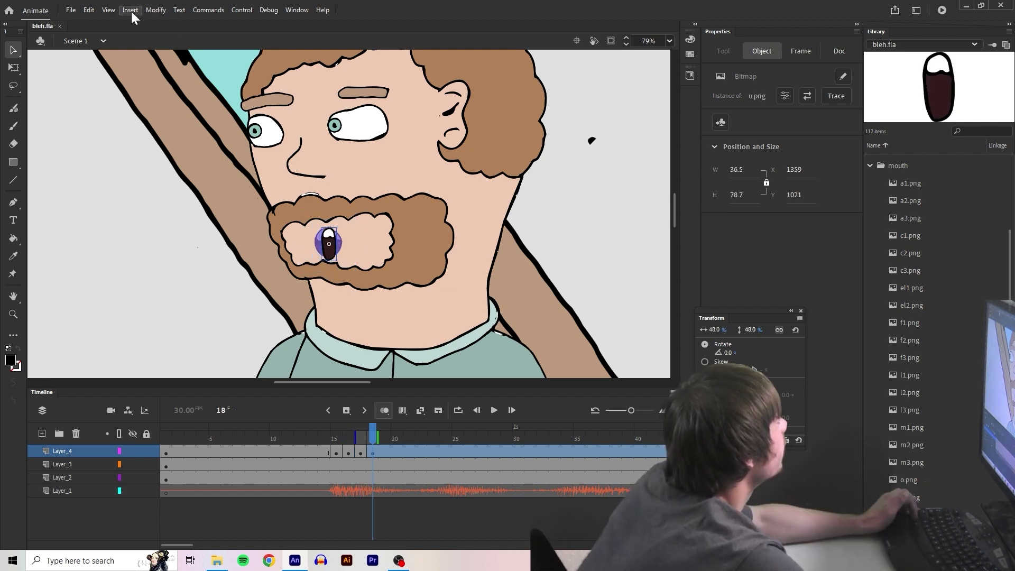
Insert a new Scene 2 and add the a2.aif dialogue audio across its first 33 frames
click(131, 11)
click(145, 92)
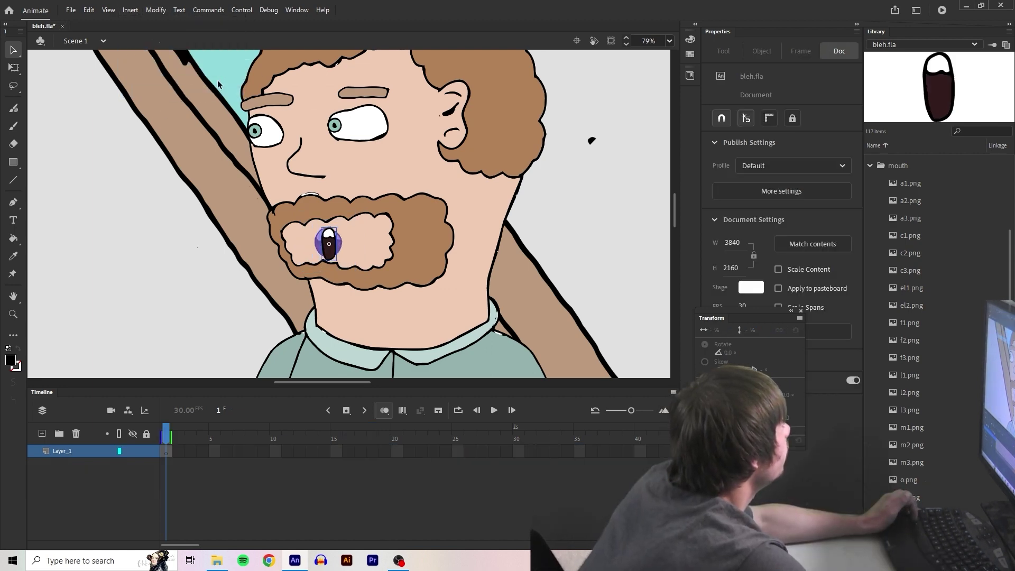
drag(167, 452, 559, 451)
double_click(886, 180)
drag(915, 218, 349, 238)
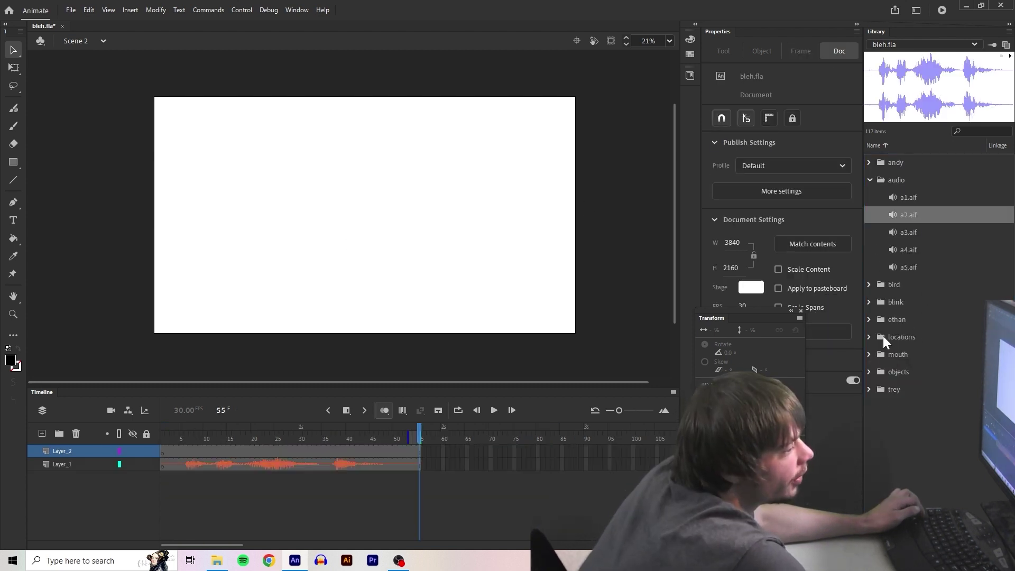
Place the Bird's Classroom background from the locations folder onto the Scene 2 stage
click(869, 338)
click(932, 373)
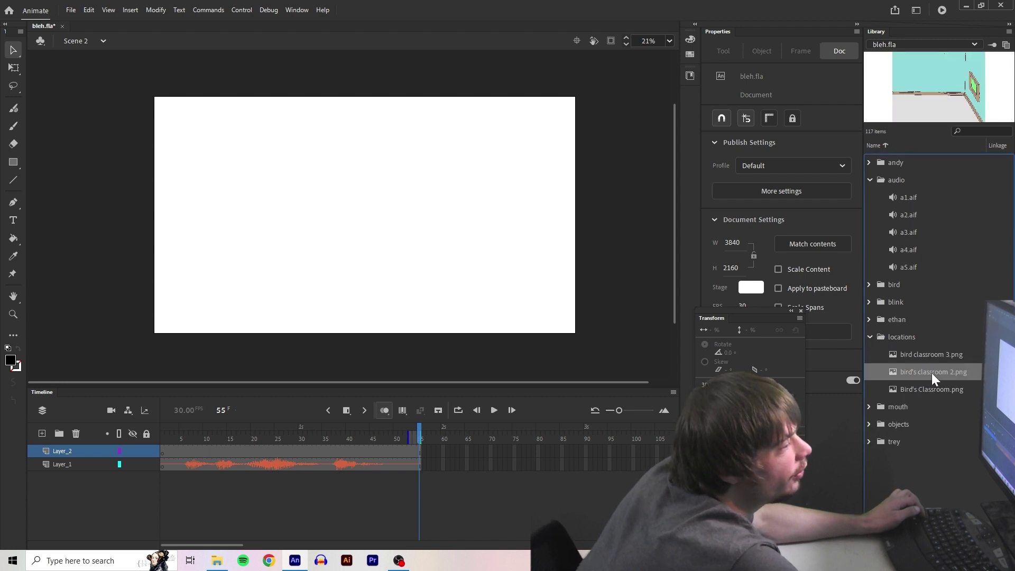
drag(944, 385, 548, 326)
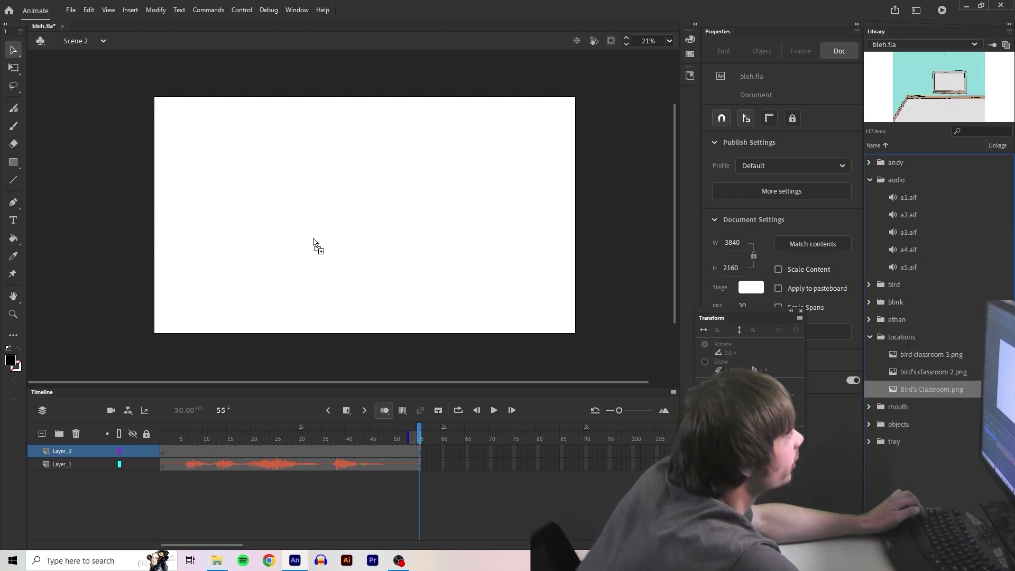
drag(314, 239, 335, 258)
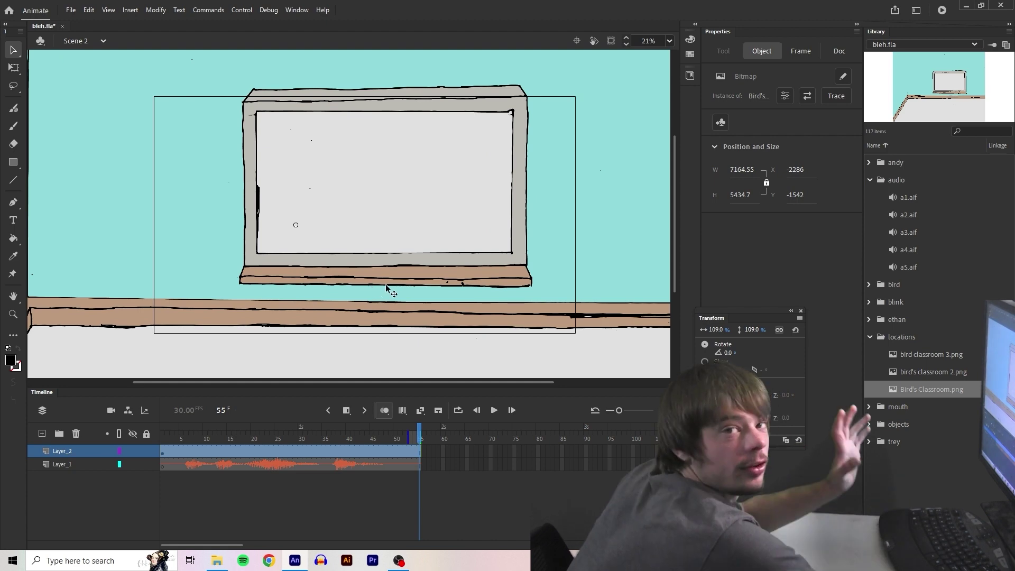
Switch over to Scene 1 and then come back to Scene 2
click(95, 41)
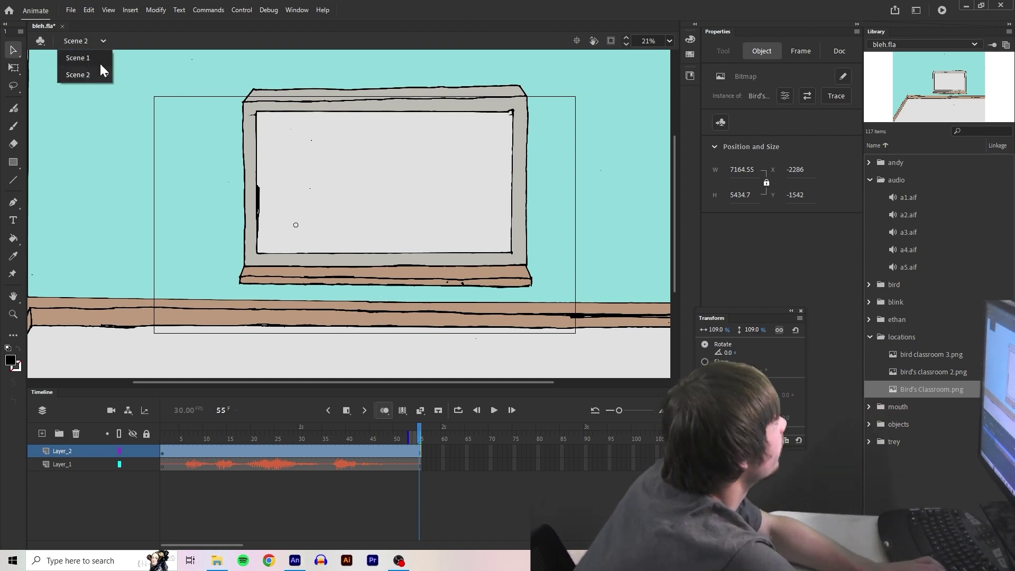
click(99, 59)
click(88, 41)
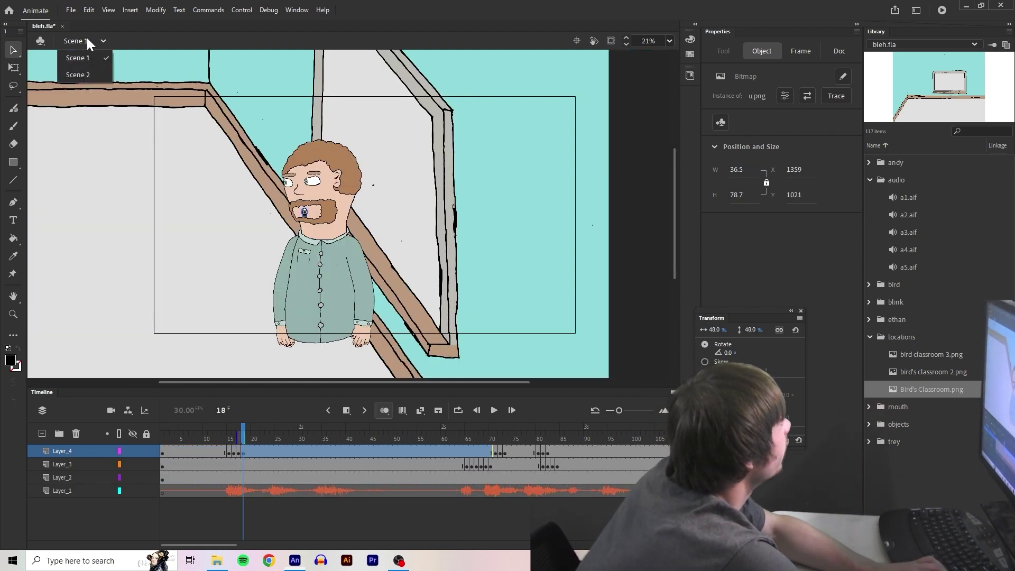
click(93, 75)
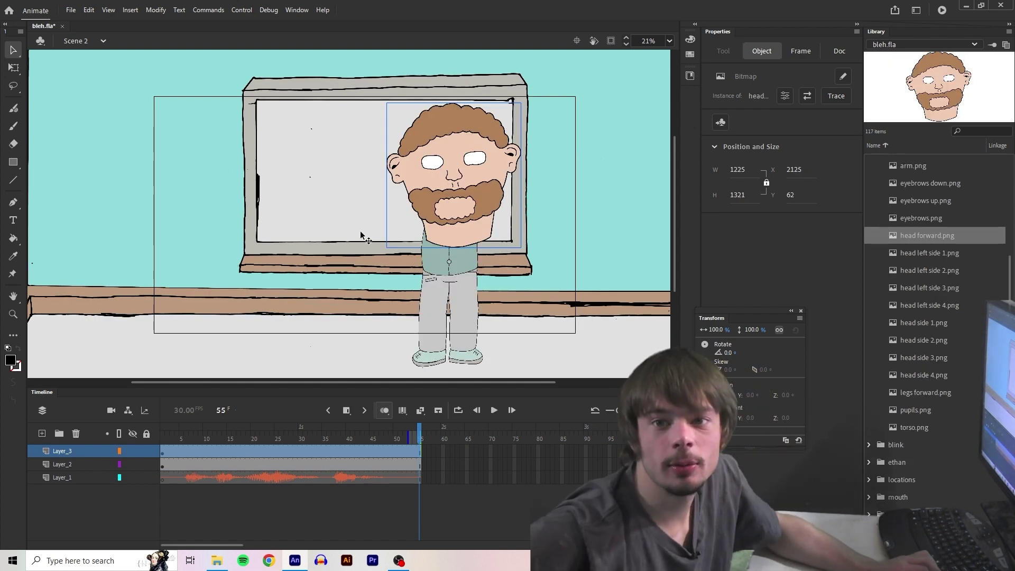